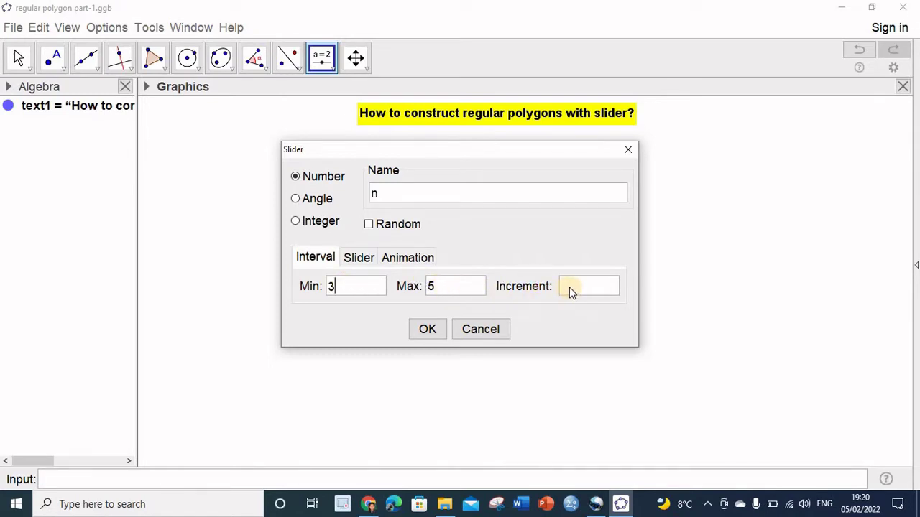
- Set the slider n's maximum to 12 and its increment to 1, and create the slider
type("1")
left_click(340, 283)
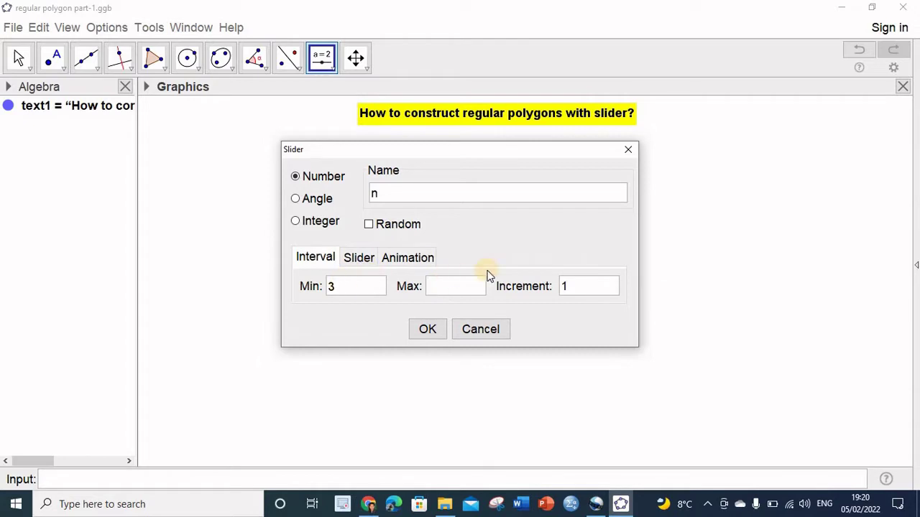
left_click(450, 284)
type("12")
left_click(574, 286)
left_click(433, 329)
left_click(433, 331)
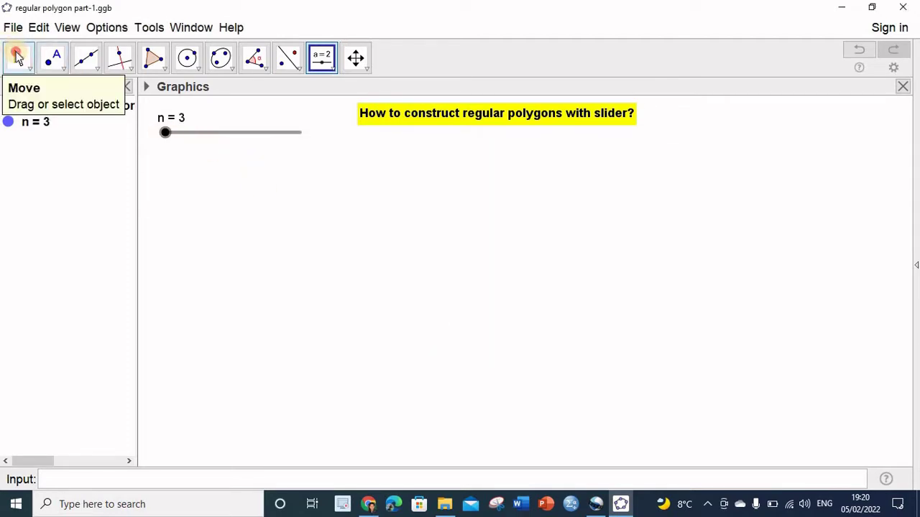
- Test the slider n across its range, leaving it at 12
left_click(18, 58)
left_click_drag(166, 134, 132, 184)
left_click_drag(297, 210, 314, 162)
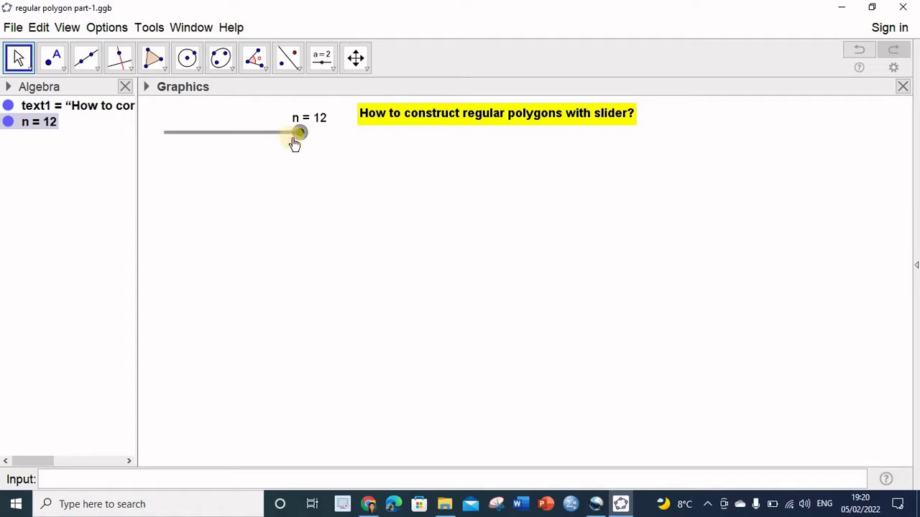
- Construct a regular polygon with n vertices from two new base points in the middle of the drawing area
left_click(162, 67)
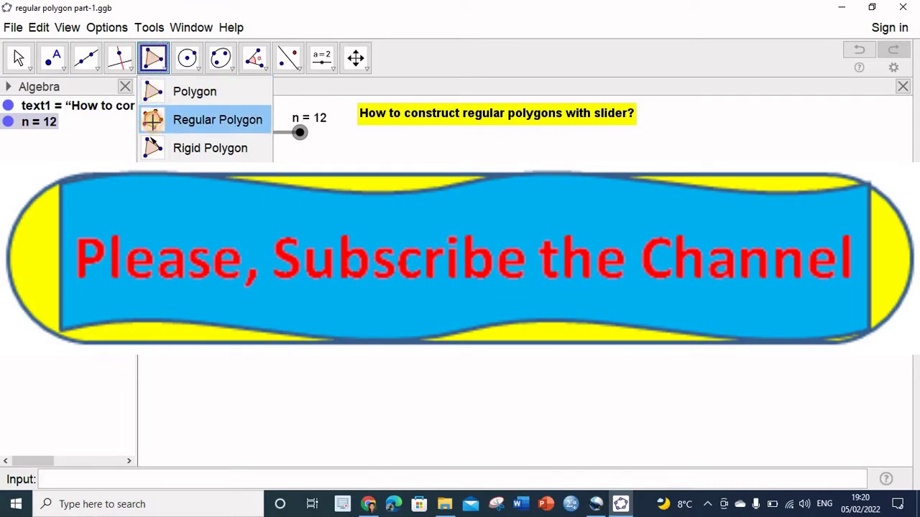
left_click(153, 123)
left_click(436, 316)
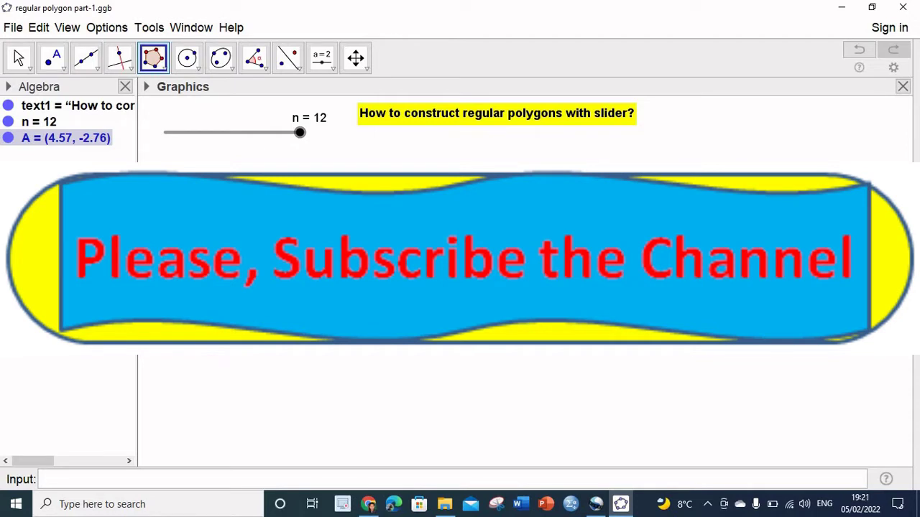
left_click(549, 317)
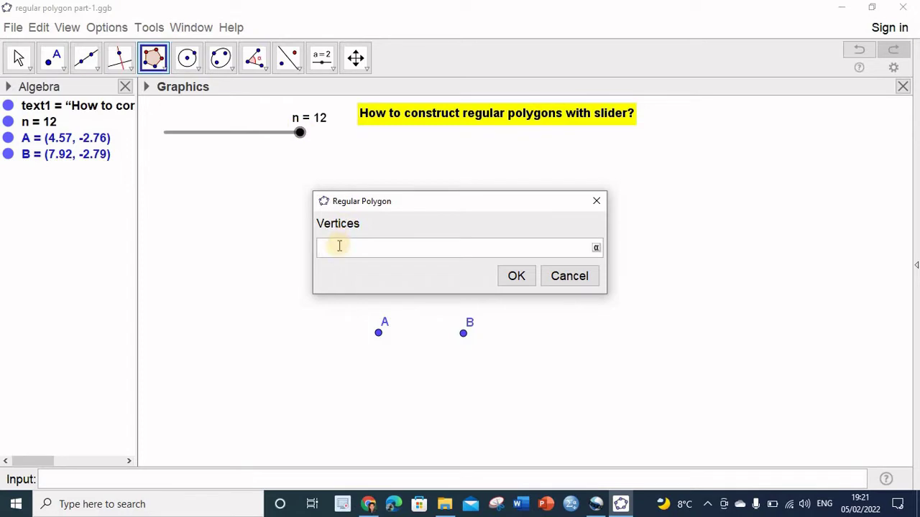
left_click(519, 278)
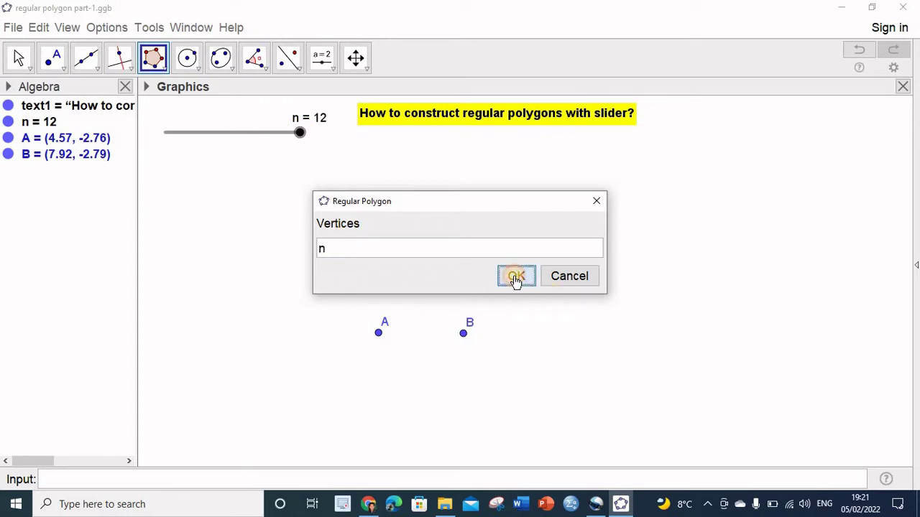
- Move the 12-sided polygon down so that it fits entirely below the title text
left_click(17, 58)
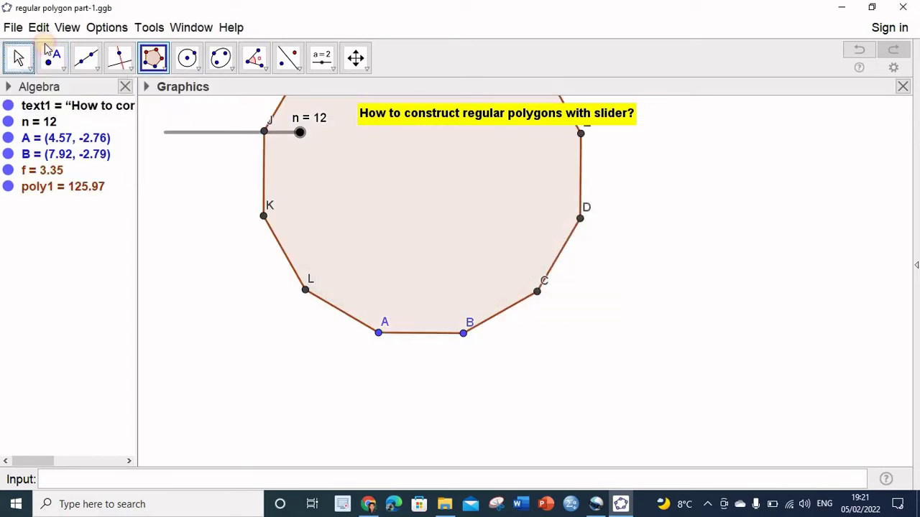
left_click_drag(441, 205, 459, 328)
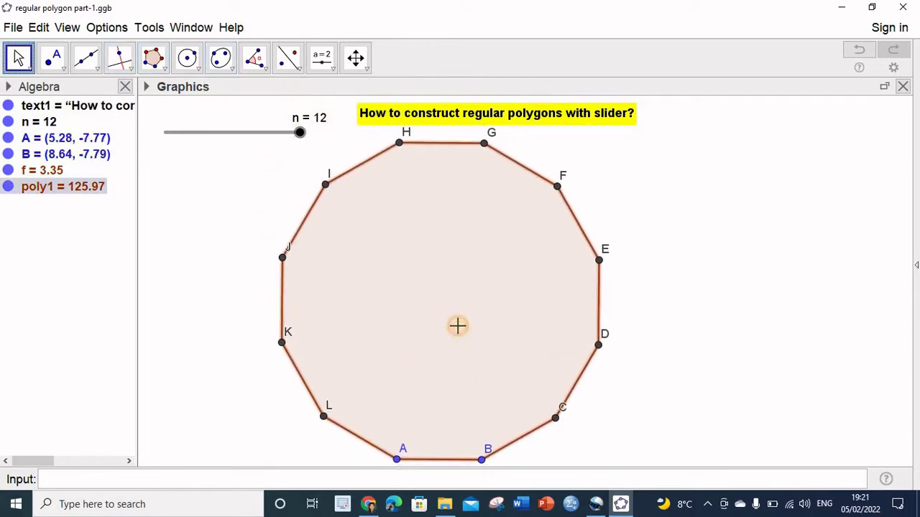
- Set the slider n to 3 and move vertex A's label outside the triangle
left_click_drag(299, 138, 150, 155)
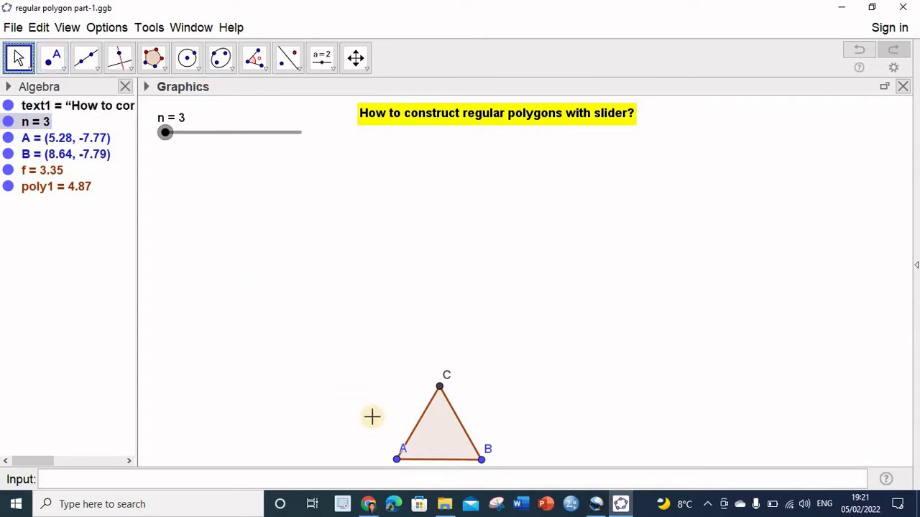
left_click_drag(403, 454, 386, 452)
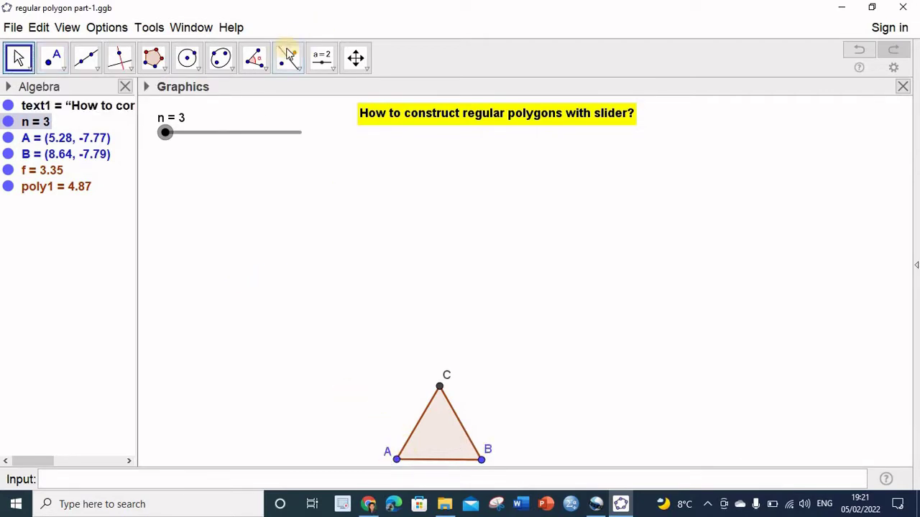
- Add the text "Equilateral Triangle" beside the triangle and move it closer to side BC
left_click(336, 70)
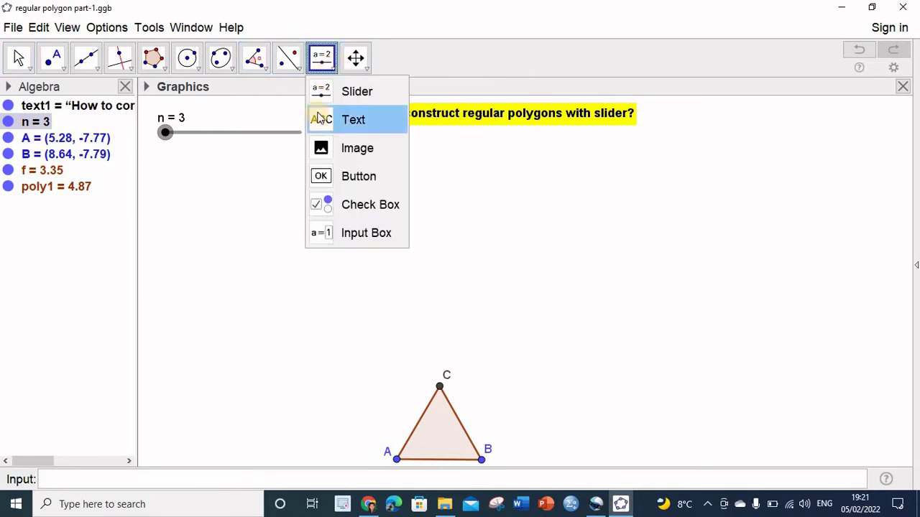
left_click(345, 119)
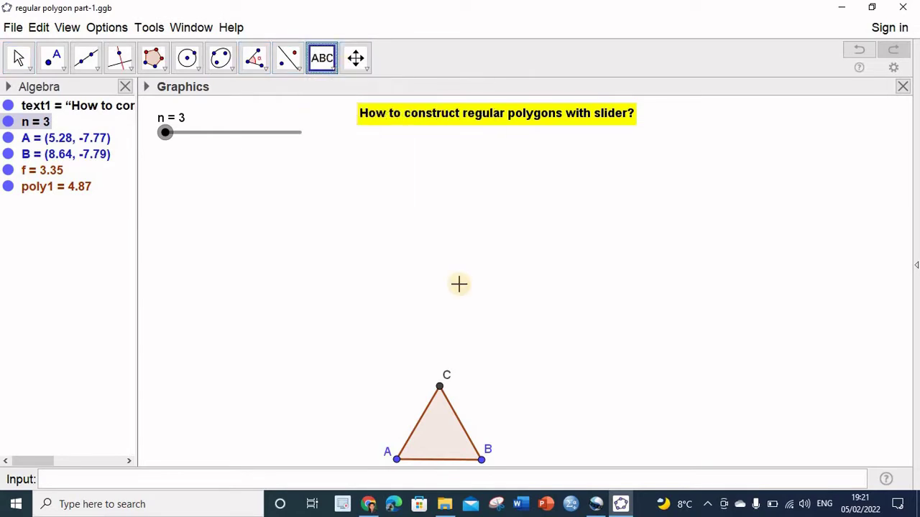
left_click(517, 420)
type("Eq")
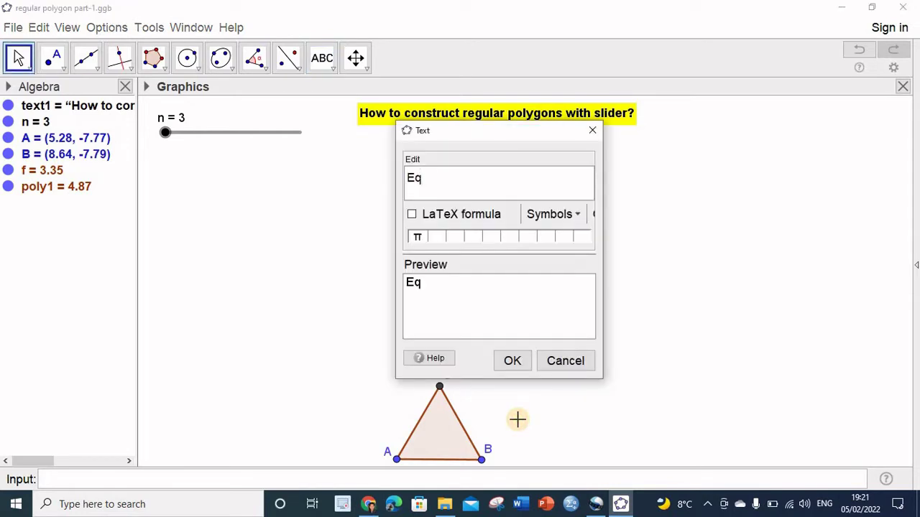
type("uilateral")
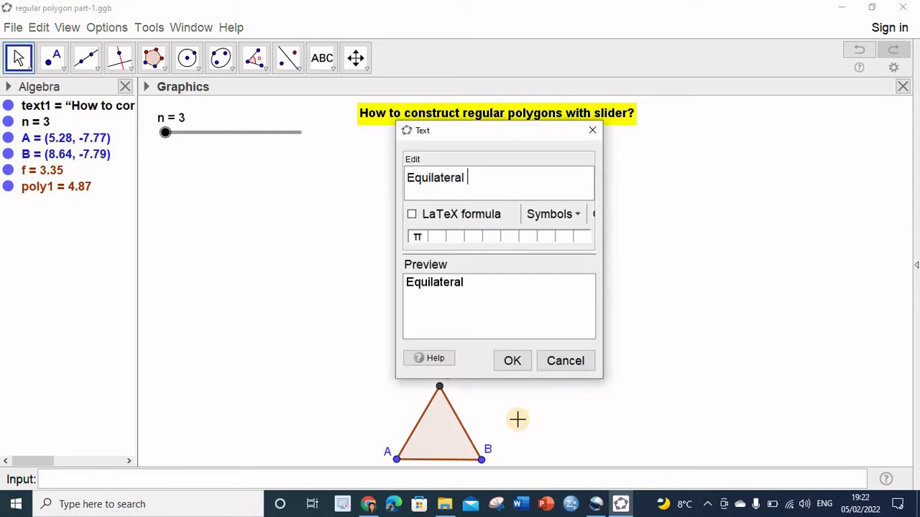
type(" Triangle")
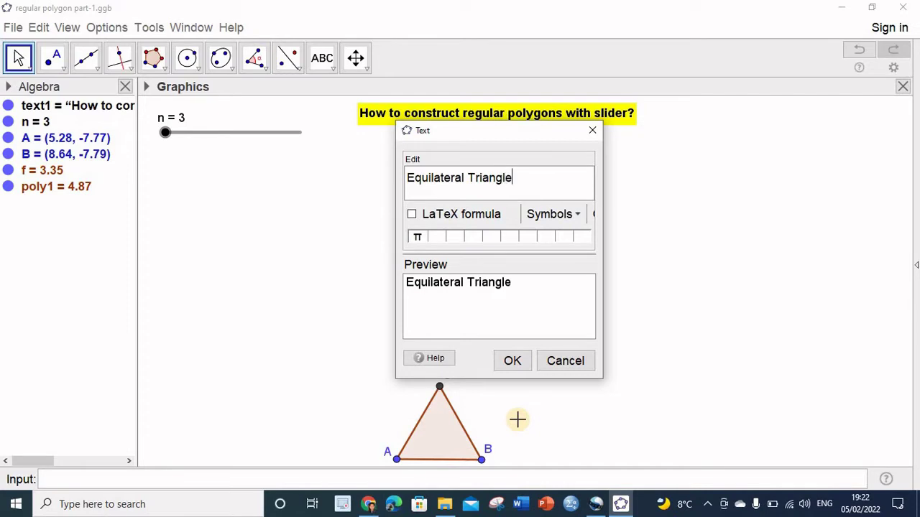
left_click(512, 361)
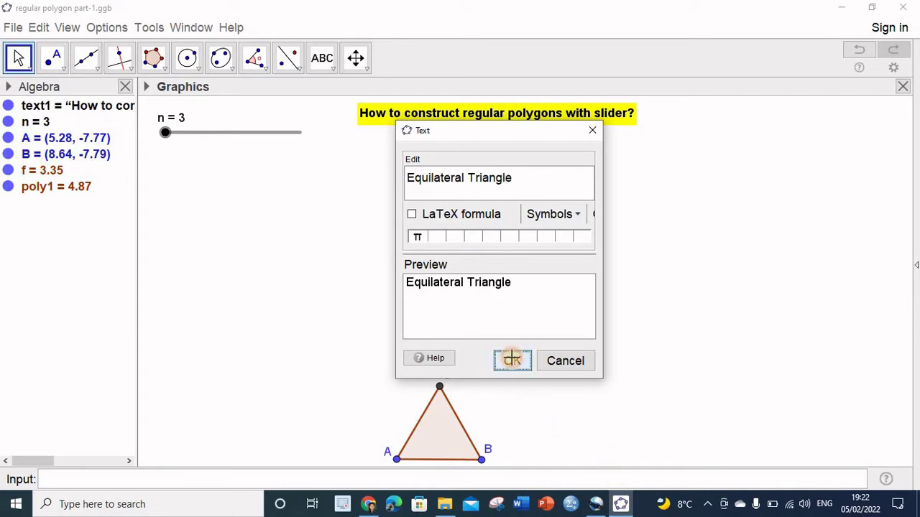
left_click(19, 59)
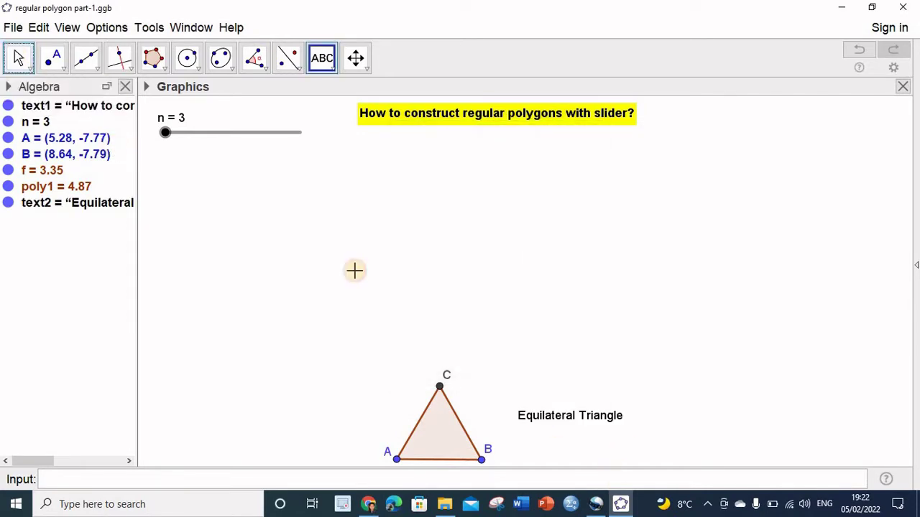
left_click_drag(570, 420, 551, 427)
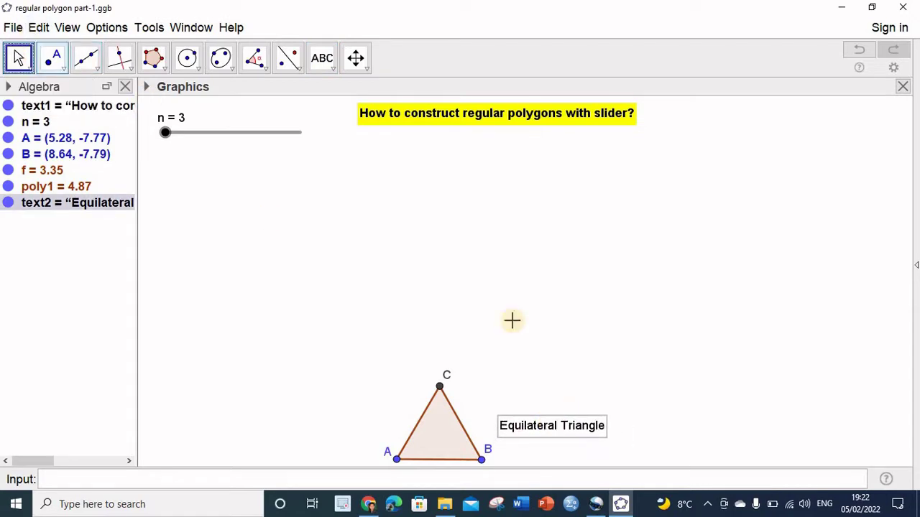
- Set the "Equilateral Triangle" text to Medium size and colour it red
right_click(551, 429)
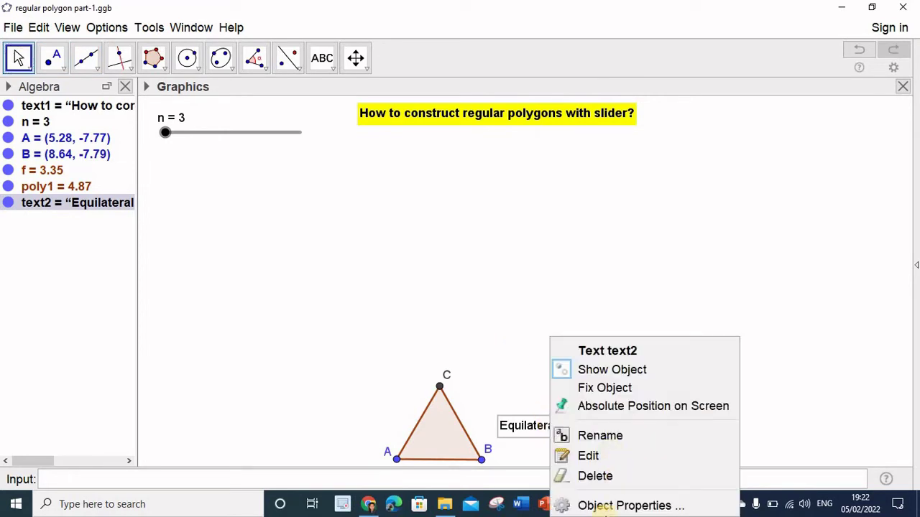
left_click(593, 507)
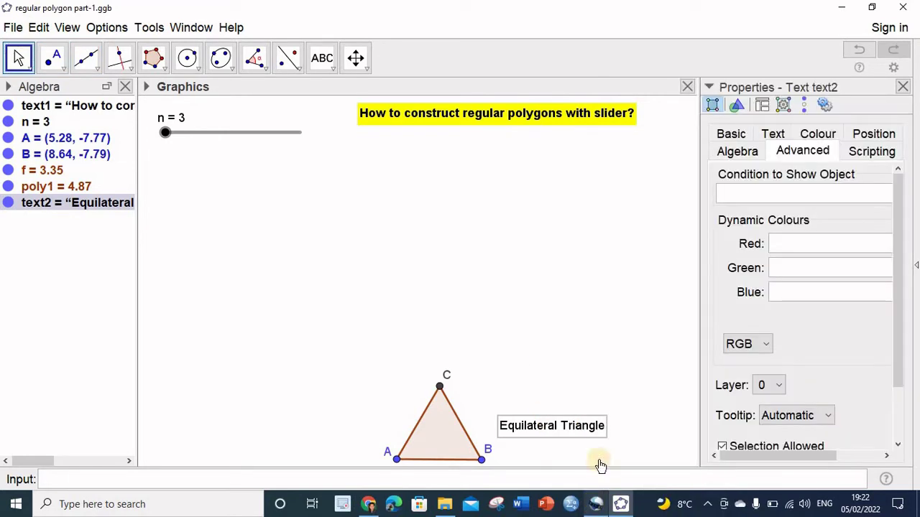
left_click(775, 139)
left_click(844, 177)
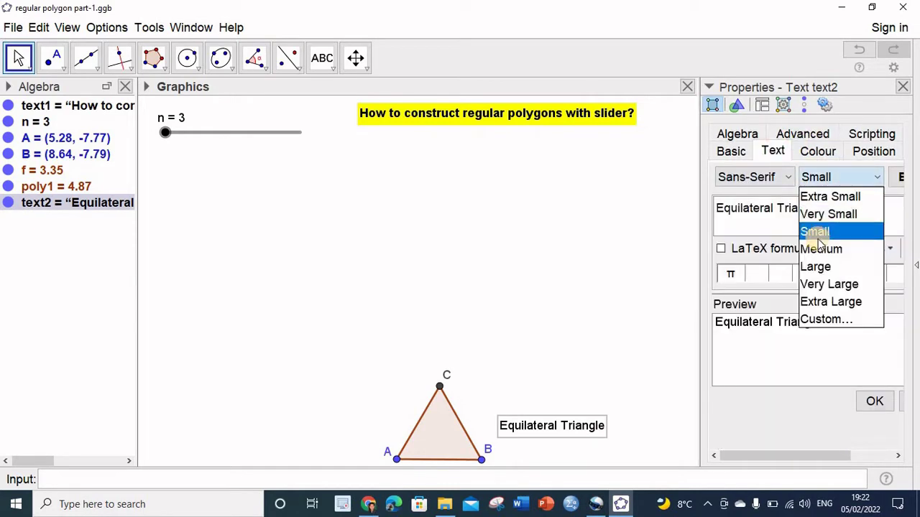
left_click(820, 248)
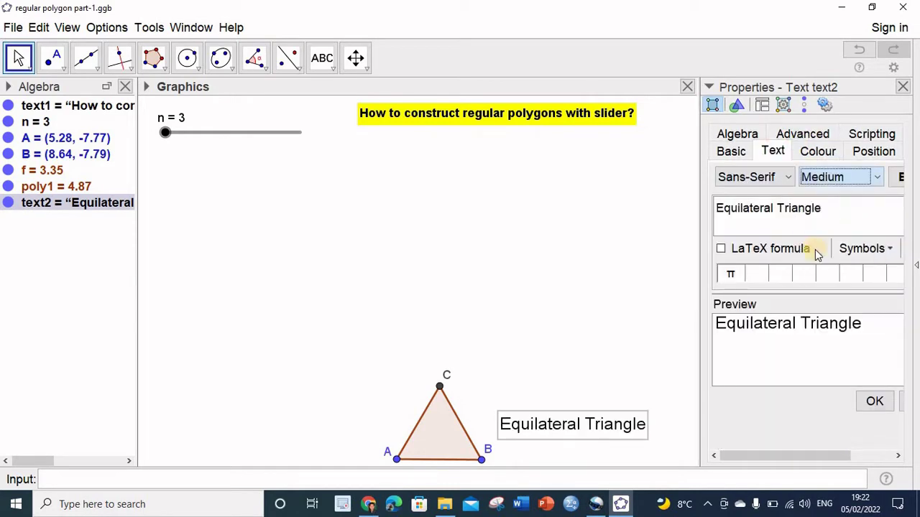
left_click(817, 152)
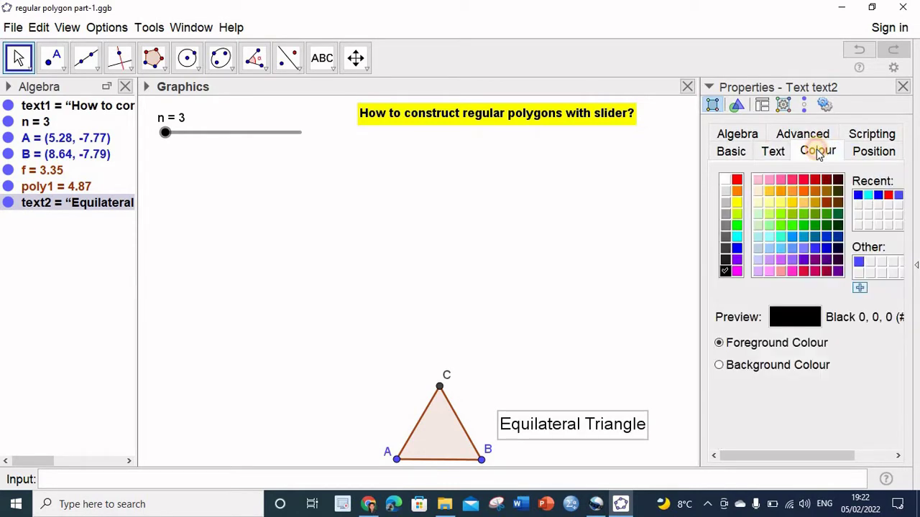
left_click(737, 181)
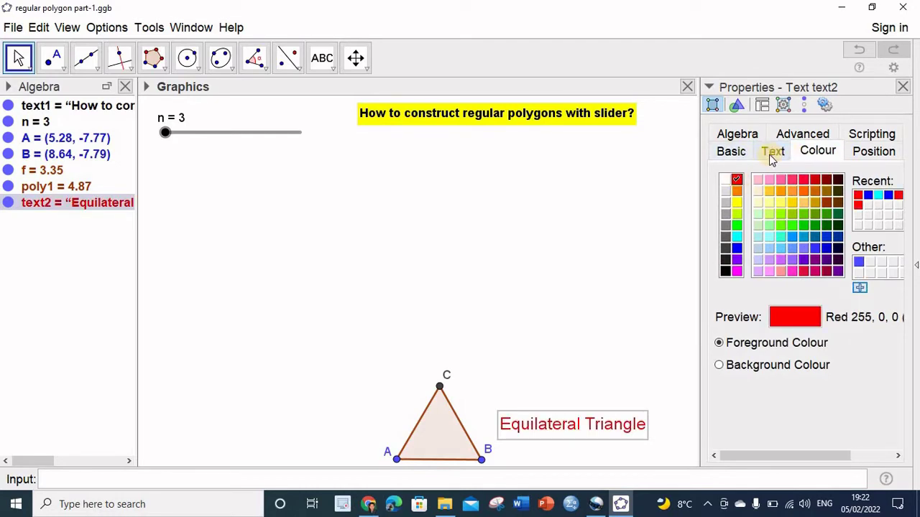
- Make the "Equilateral Triangle" text bold and widen the properties area to reveal its style options
left_click(771, 152)
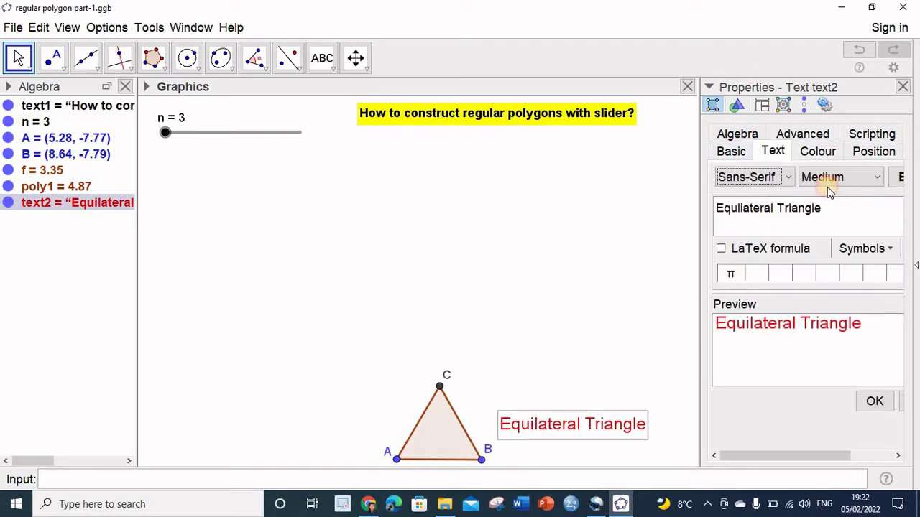
left_click(898, 177)
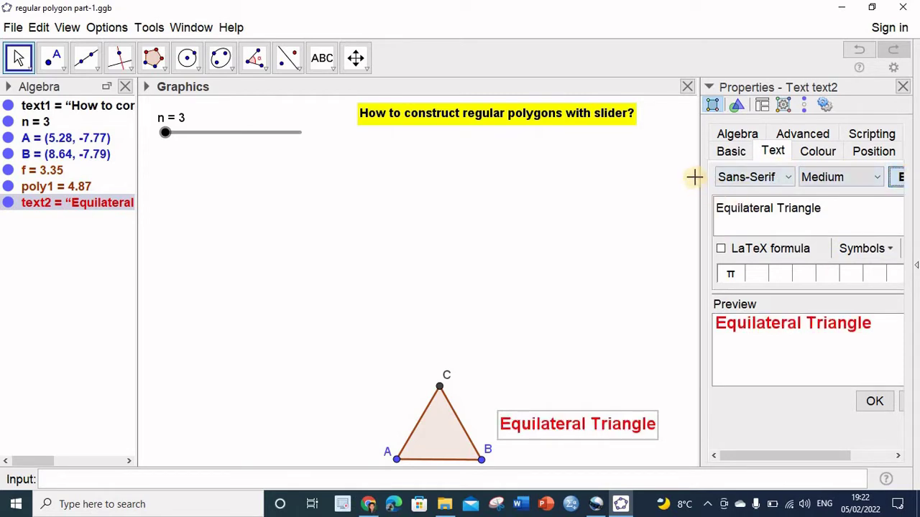
left_click_drag(699, 177, 654, 177)
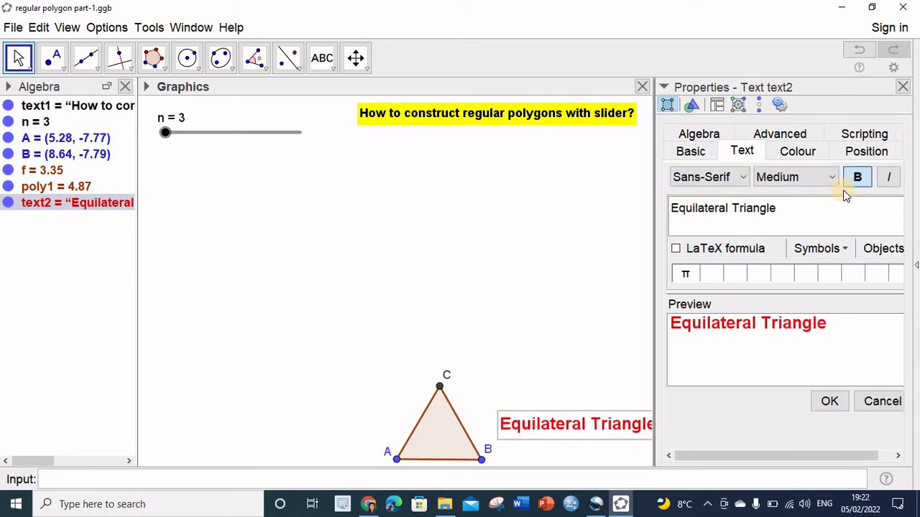
left_click(863, 179)
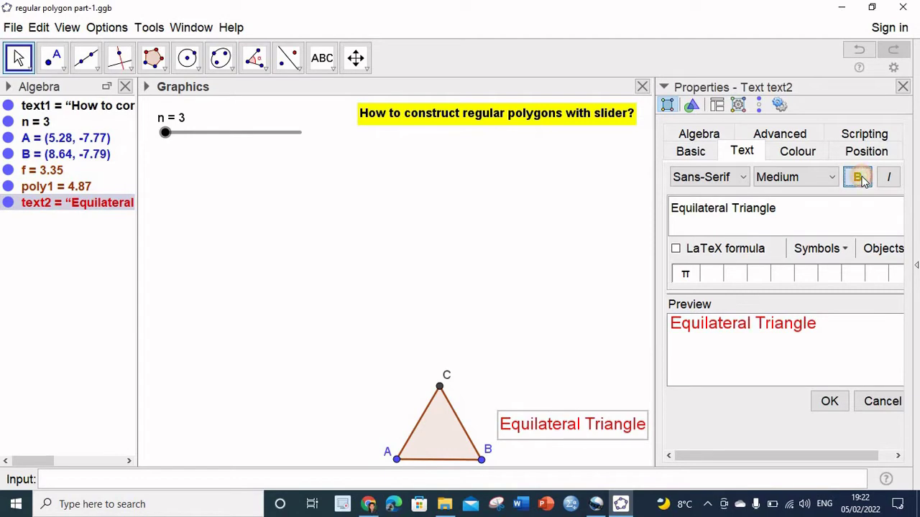
left_click(863, 179)
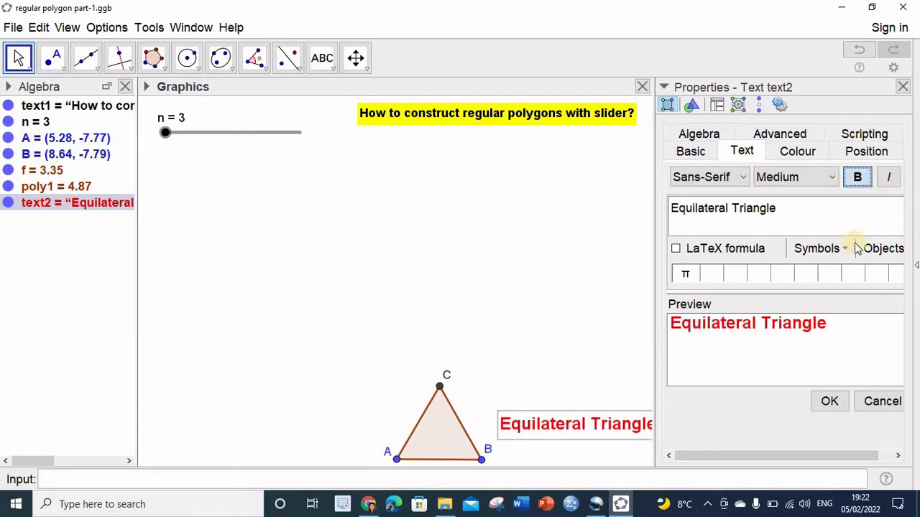
- Show the "Equilateral Triangle" text only under the condition n==3, and set the slider n to 4
left_click(785, 133)
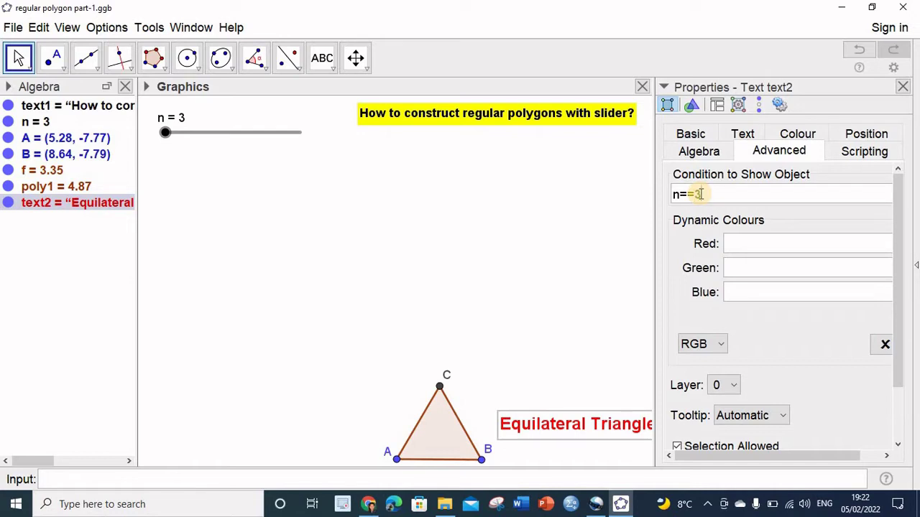
left_click(903, 87)
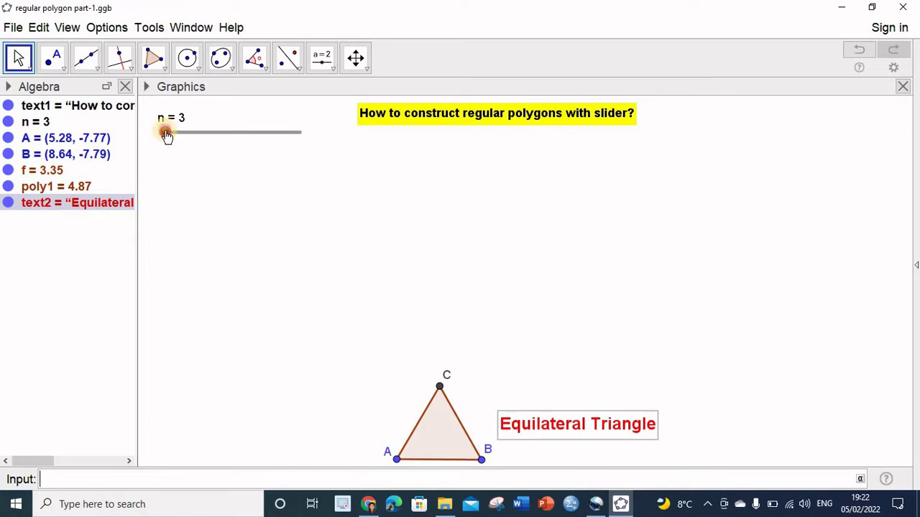
left_click_drag(166, 137, 180, 133)
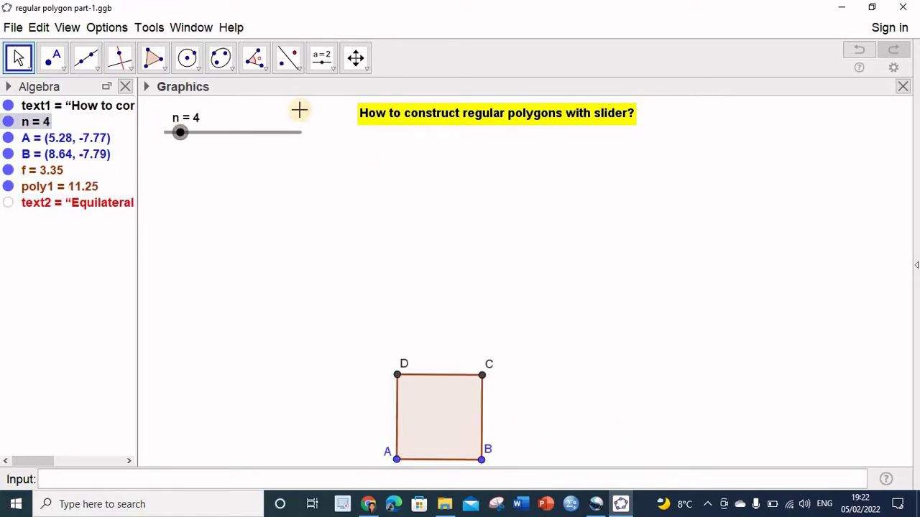
- Add the text "Sqaure" inside the square
left_click(323, 63)
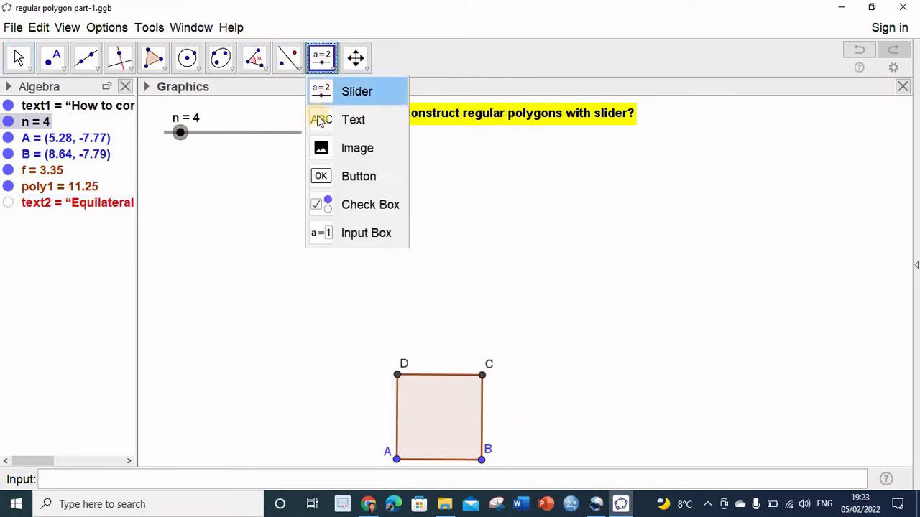
left_click(320, 120)
left_click(416, 410)
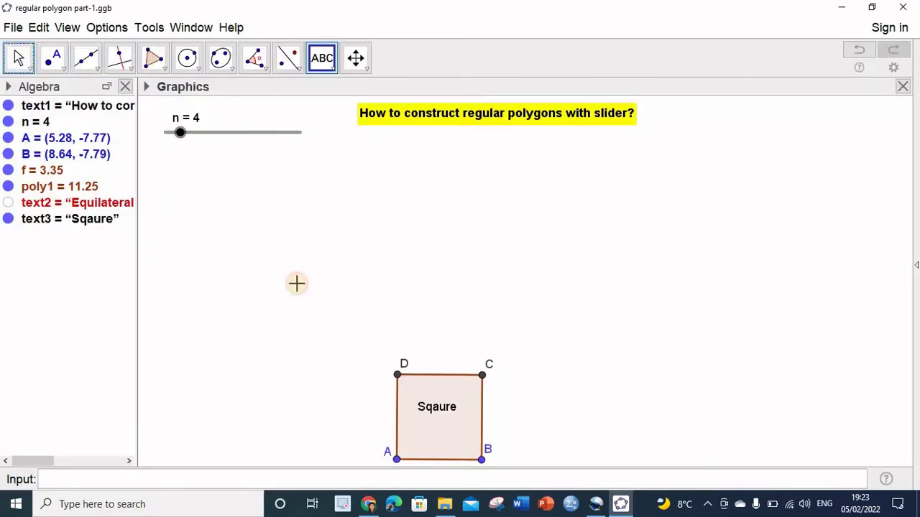
- Move the "Sqaure" text to the middle of the square and show it only under the condition n==4
key("Escape")
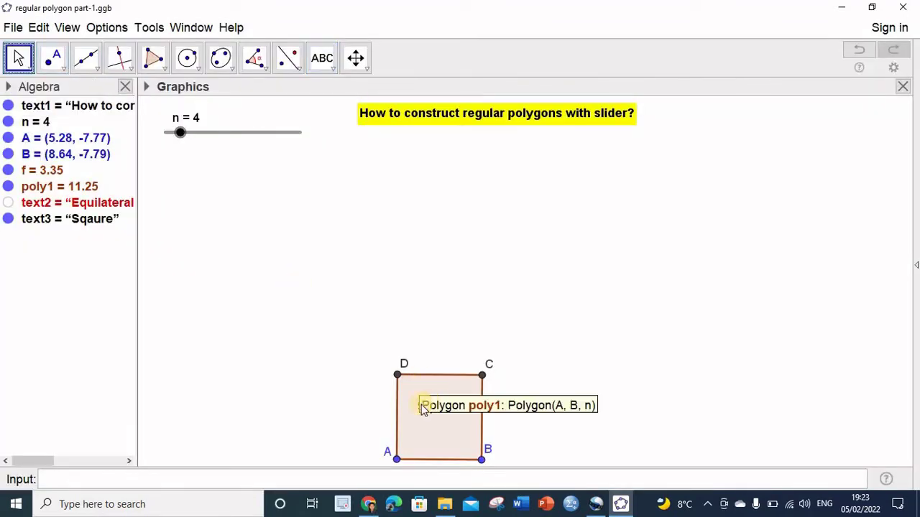
left_click_drag(421, 408, 421, 418)
right_click(437, 423)
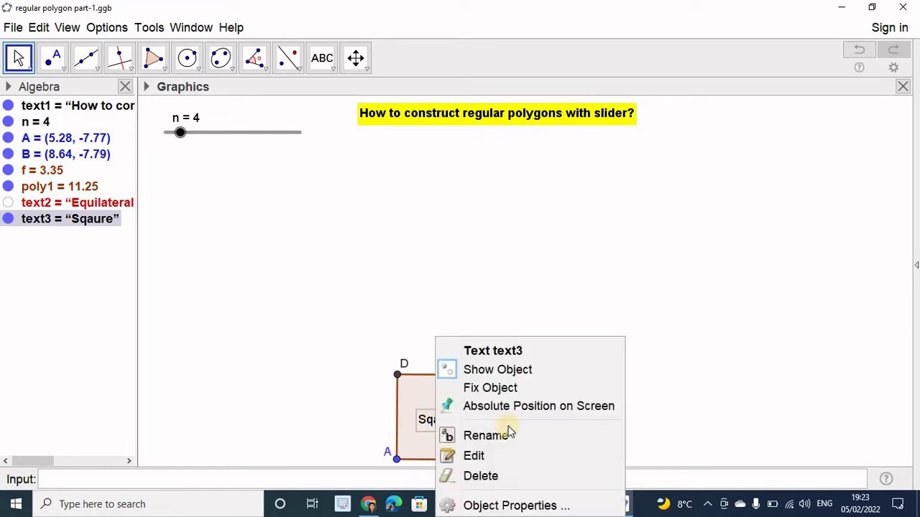
left_click(489, 506)
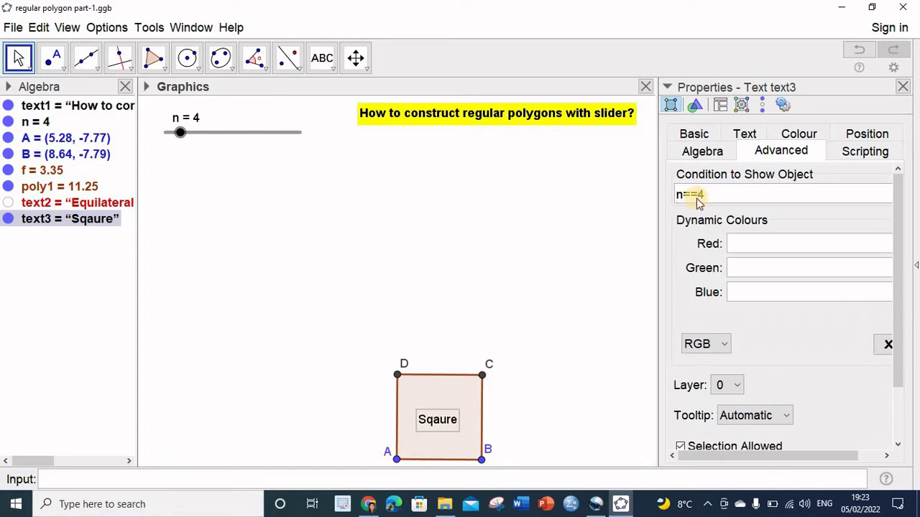
key("Return")
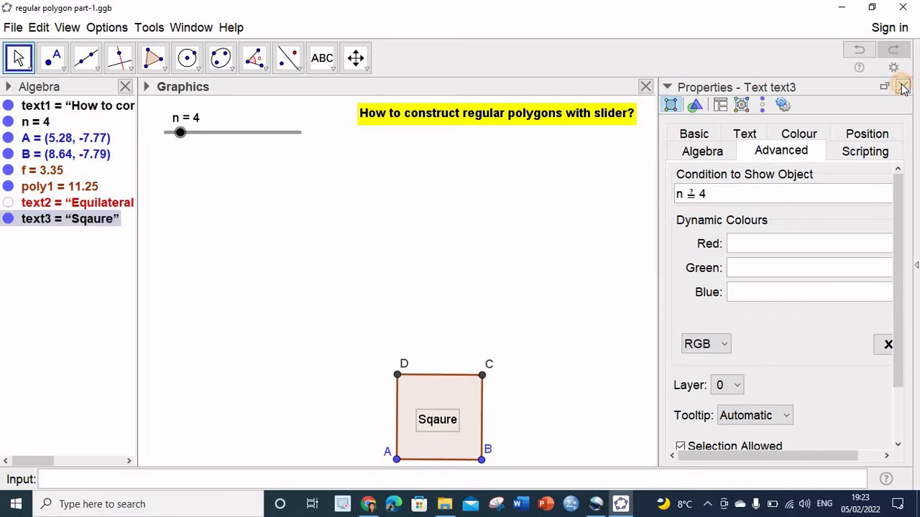
left_click(903, 87)
- Set the slider n to 5 and add the text "Regular Pentagon" inside the pentagon
left_click_drag(184, 136, 196, 134)
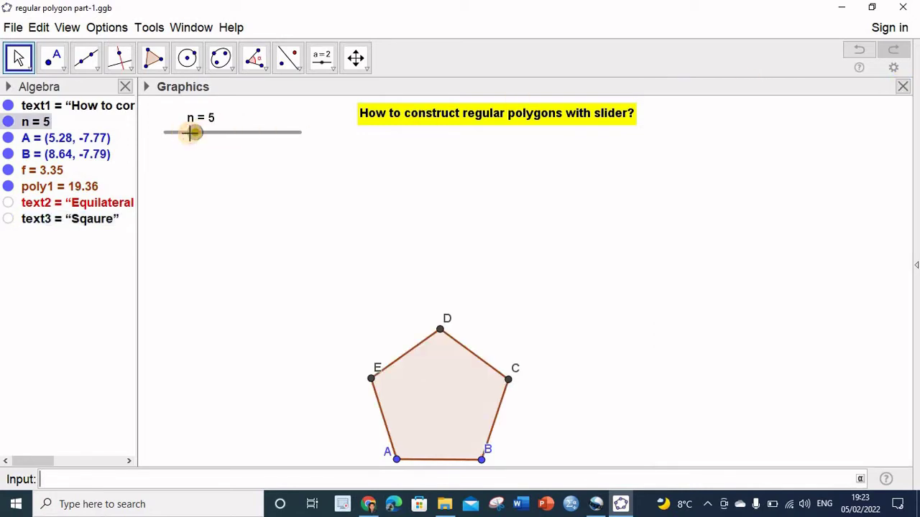
left_click(257, 65)
mouse_move(321, 61)
left_click(319, 120)
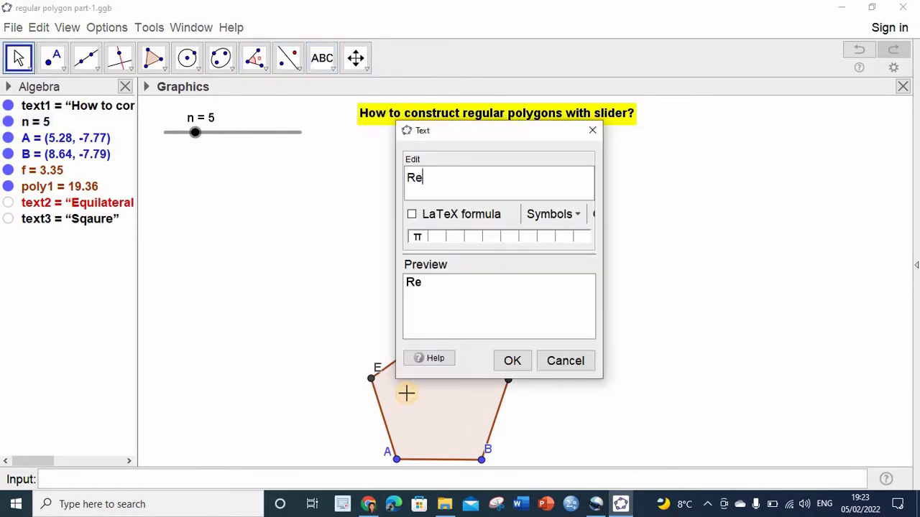
type("tagon")
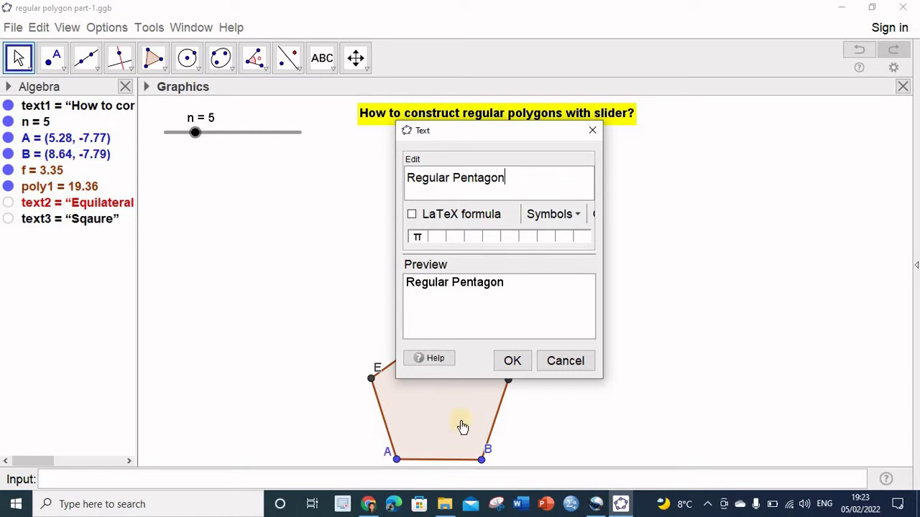
left_click(511, 360)
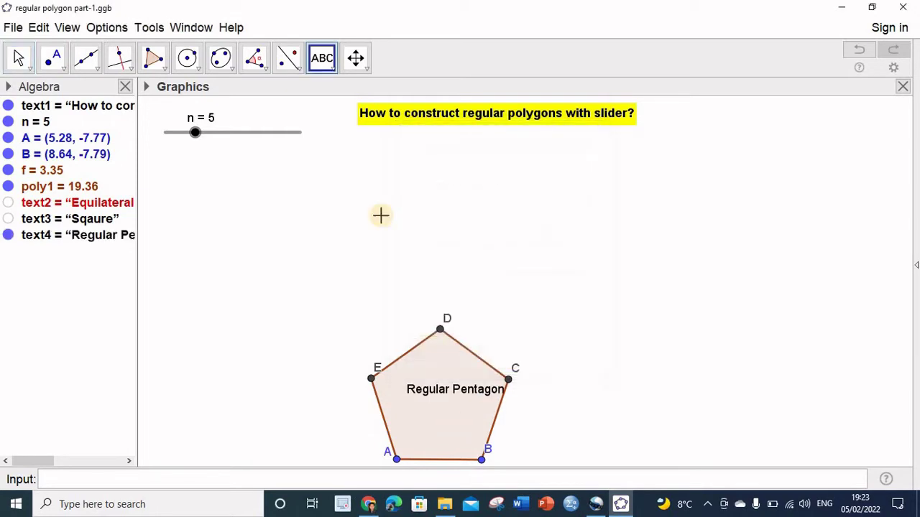
- Centre the "Regular Pentagon" text in the pentagon and show it only under the condition n==5
left_click(17, 56)
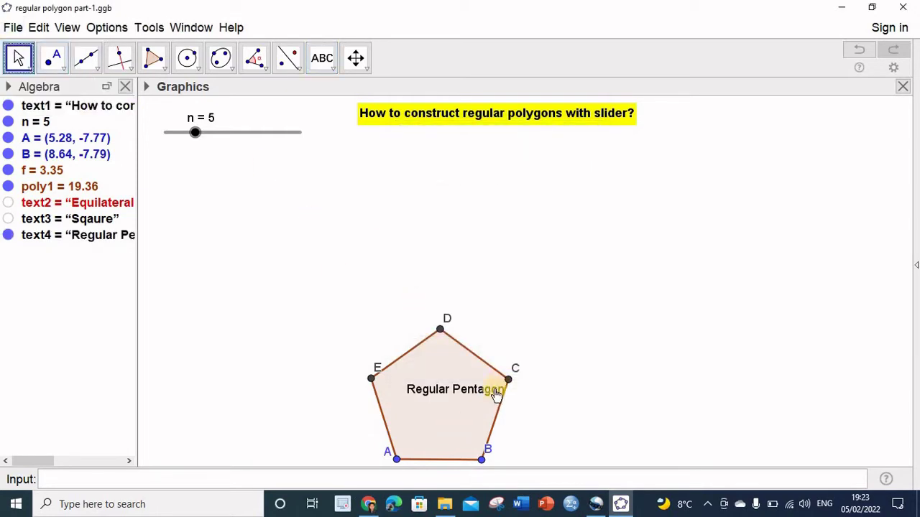
left_click_drag(452, 386, 437, 392)
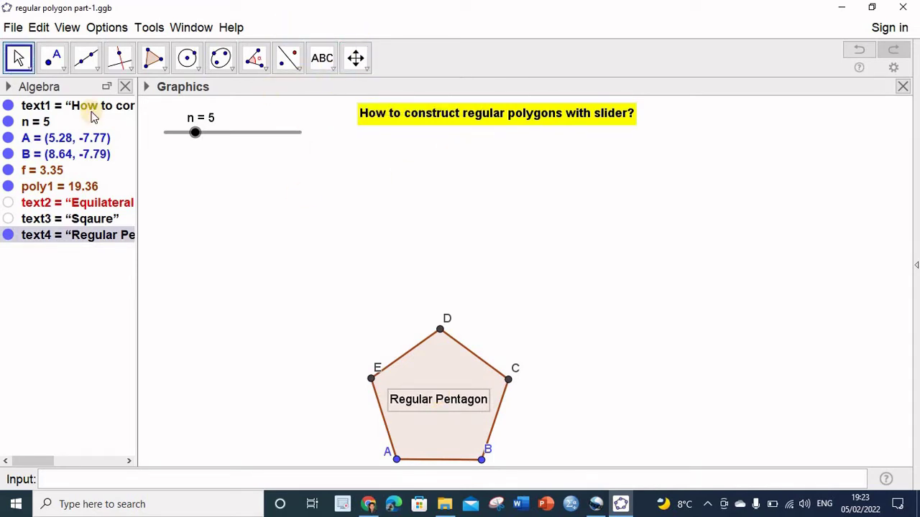
right_click(445, 405)
left_click(535, 503)
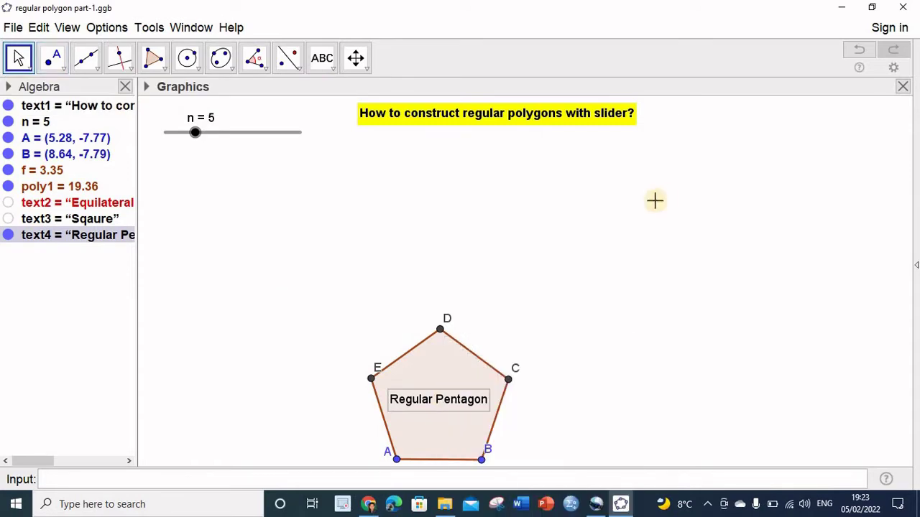
left_click(695, 192)
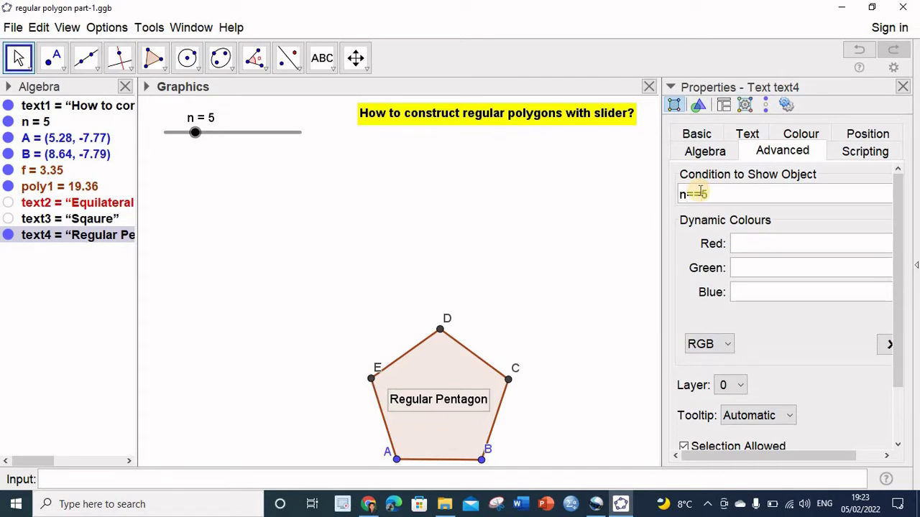
key("Return")
left_click(904, 87)
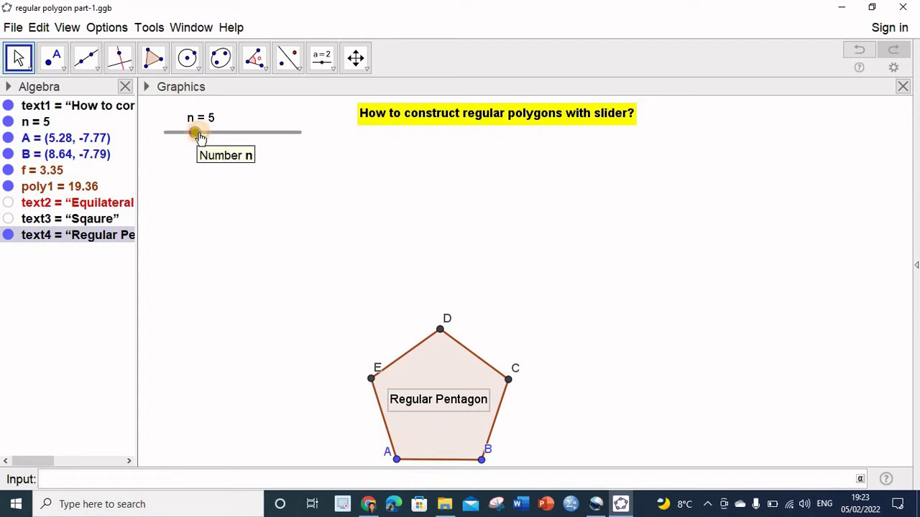
- Set the slider n to 6 and add the text "Regular Hexagon" inside the hexagon
left_click_drag(197, 137, 210, 133)
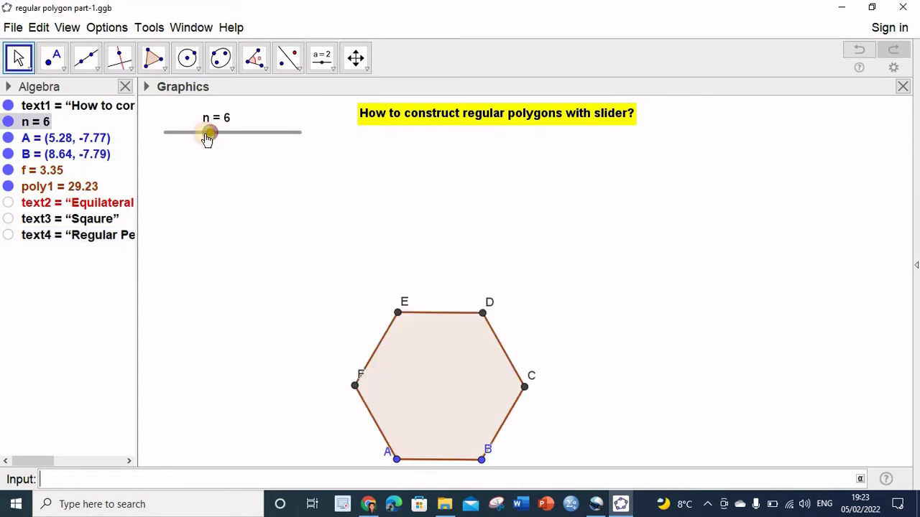
left_click(322, 57)
left_click(324, 119)
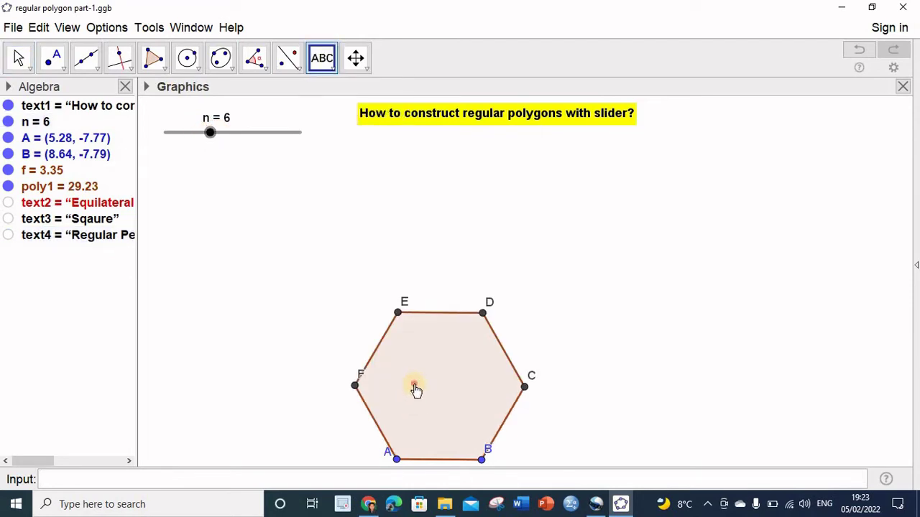
left_click(413, 385)
type("Regular Hexagon")
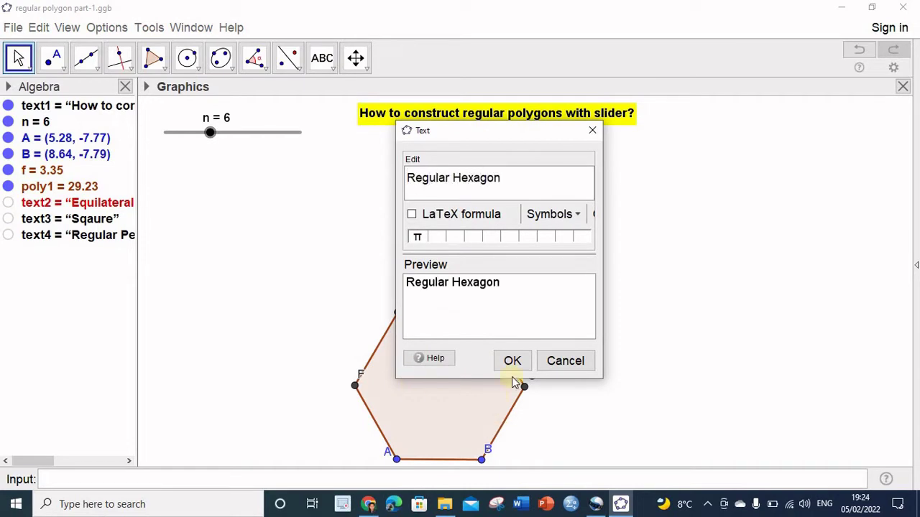
left_click(506, 360)
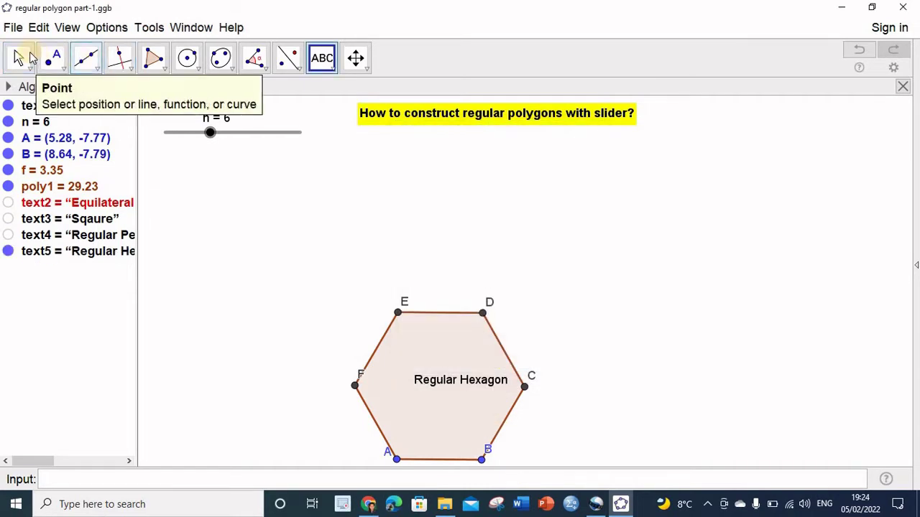
- Centre the "Regular Hexagon" text in the hexagon and show it only under the condition n==6
left_click(31, 58)
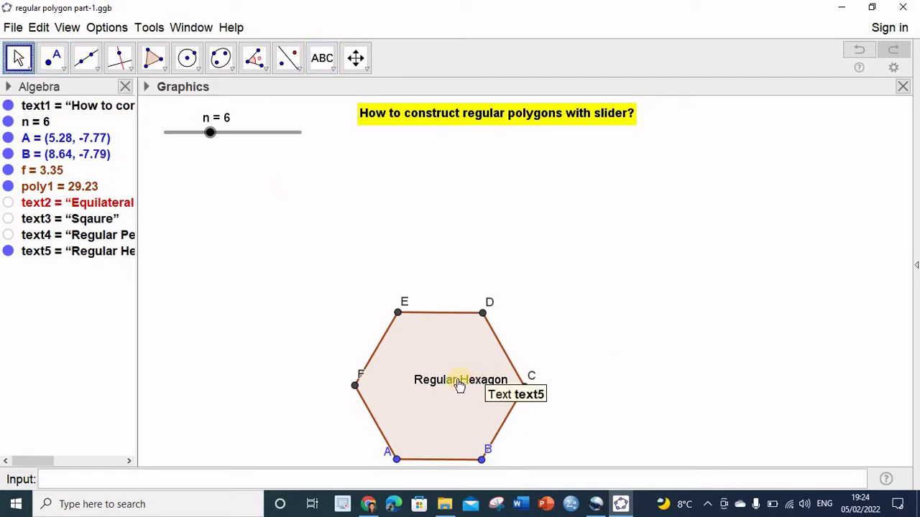
left_click_drag(450, 381, 437, 388)
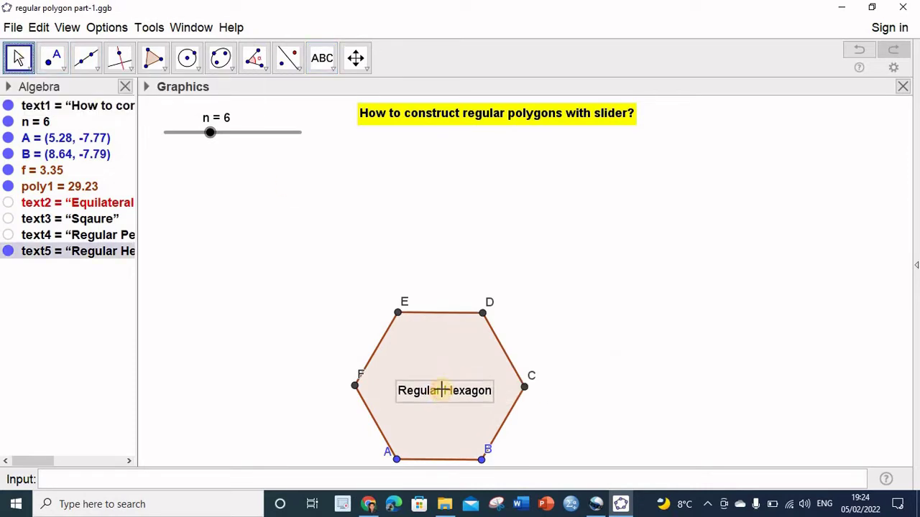
right_click(454, 391)
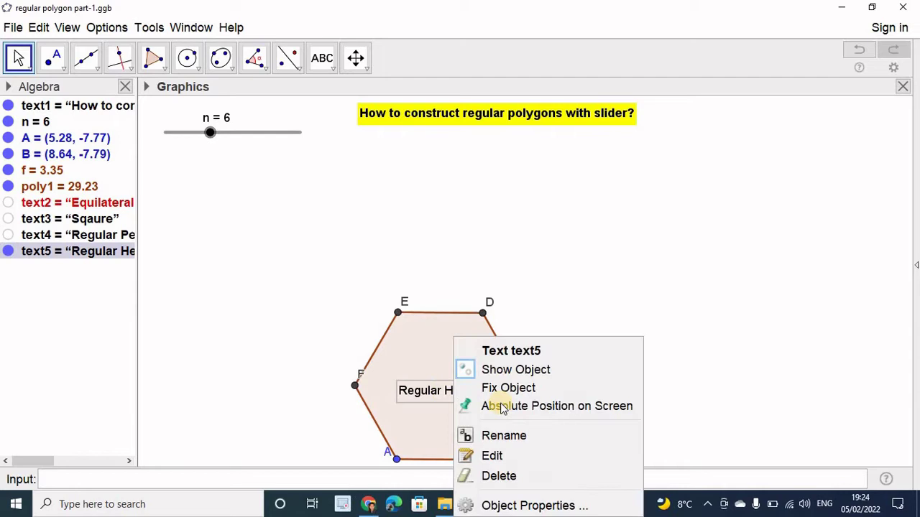
left_click(490, 504)
left_click(708, 194)
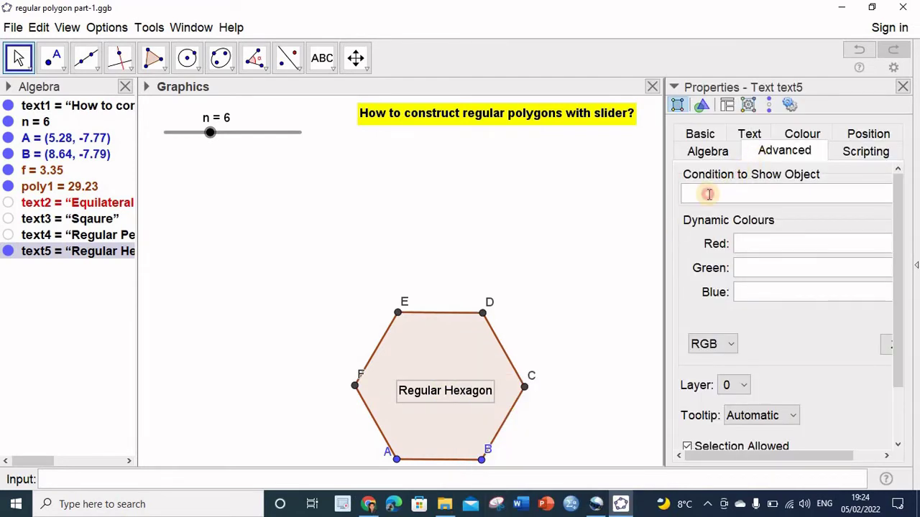
type("n==")
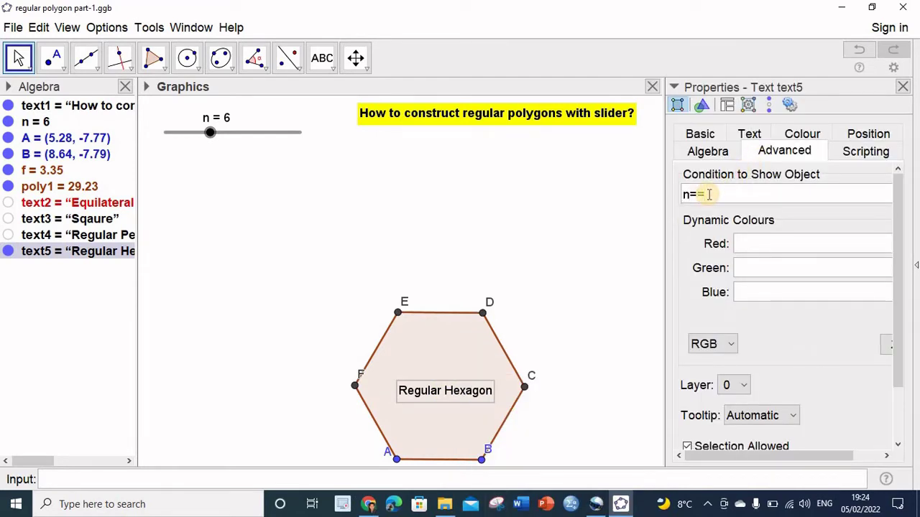
type("6")
key("Return")
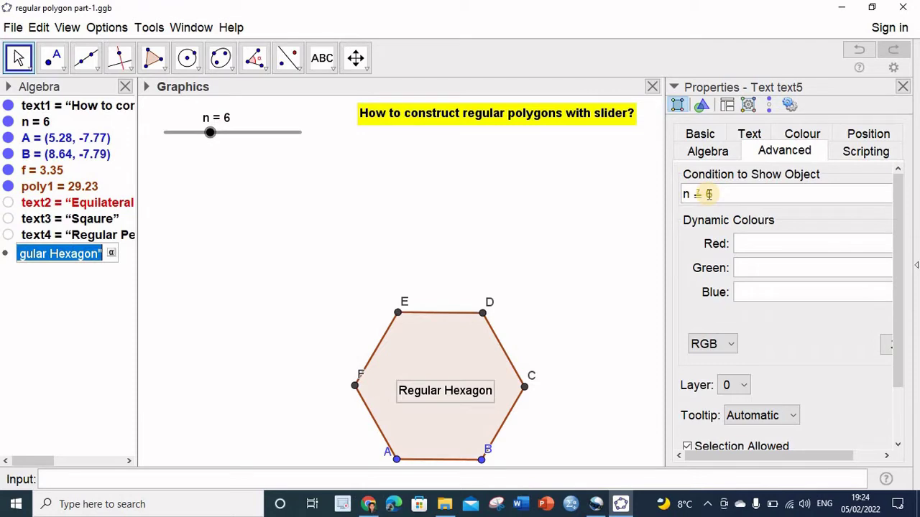
left_click(902, 87)
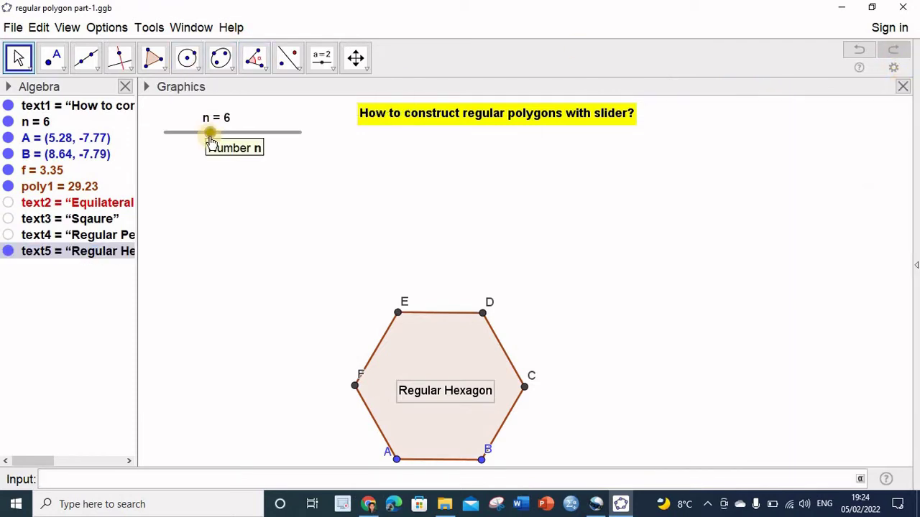
- Set the slider n to 7 and add the text "Regular Heptagon" inside the heptagon
left_click_drag(210, 134, 223, 133)
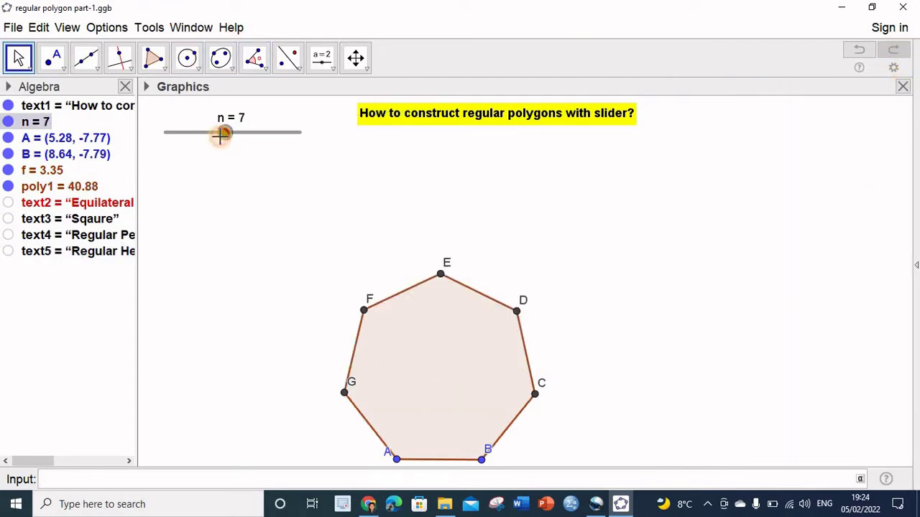
left_click(327, 70)
left_click(321, 121)
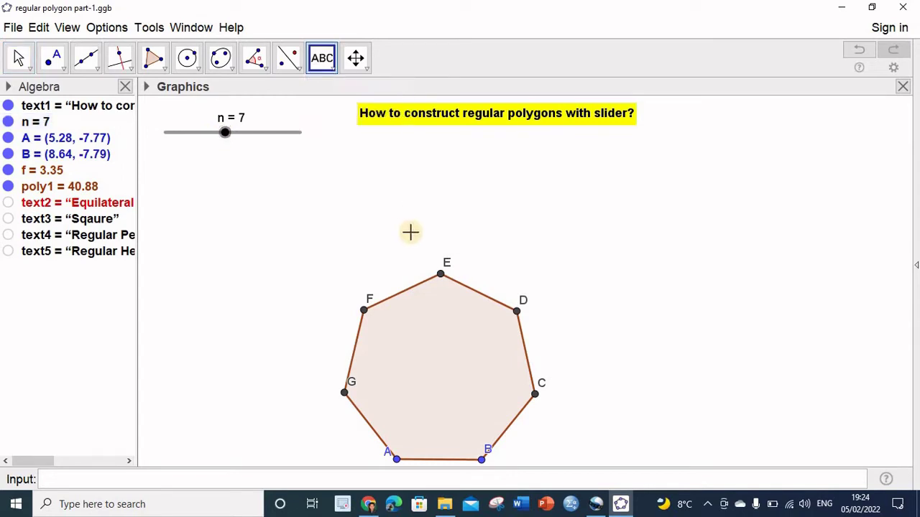
left_click(402, 363)
type("E")
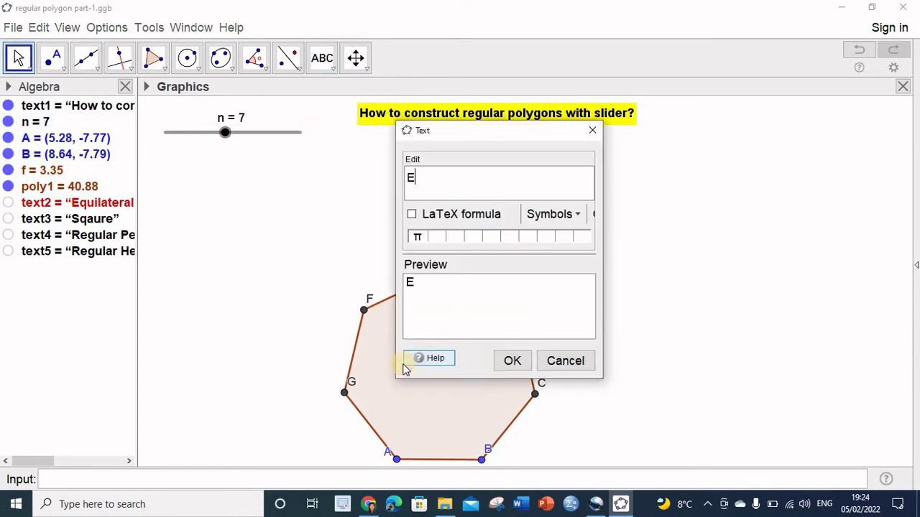
type("Regular H")
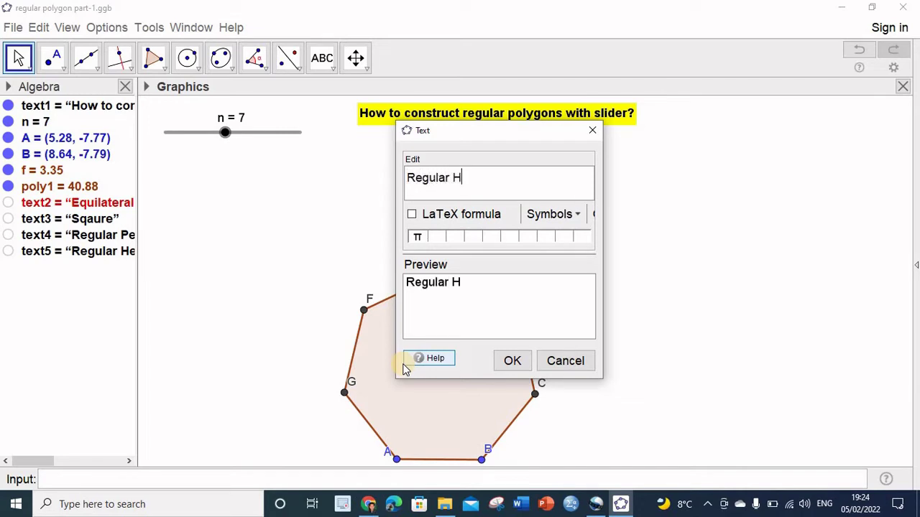
type("exagon")
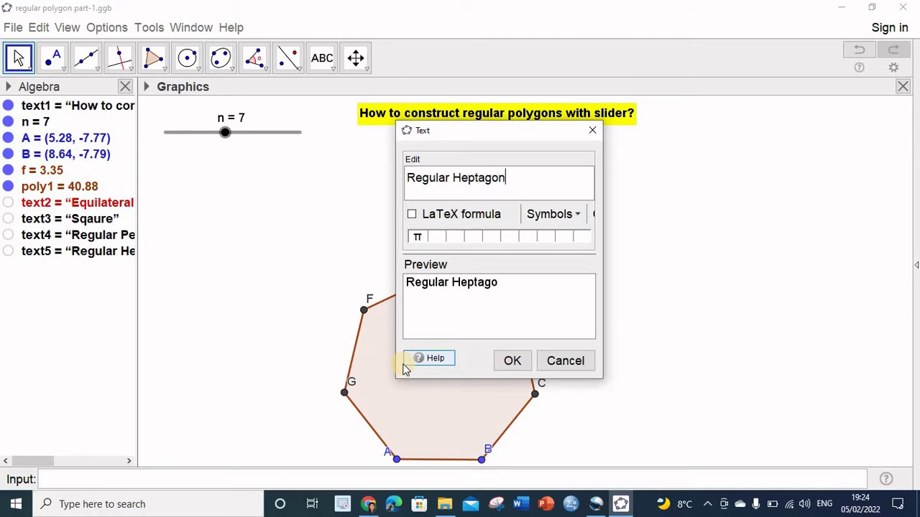
left_click(511, 362)
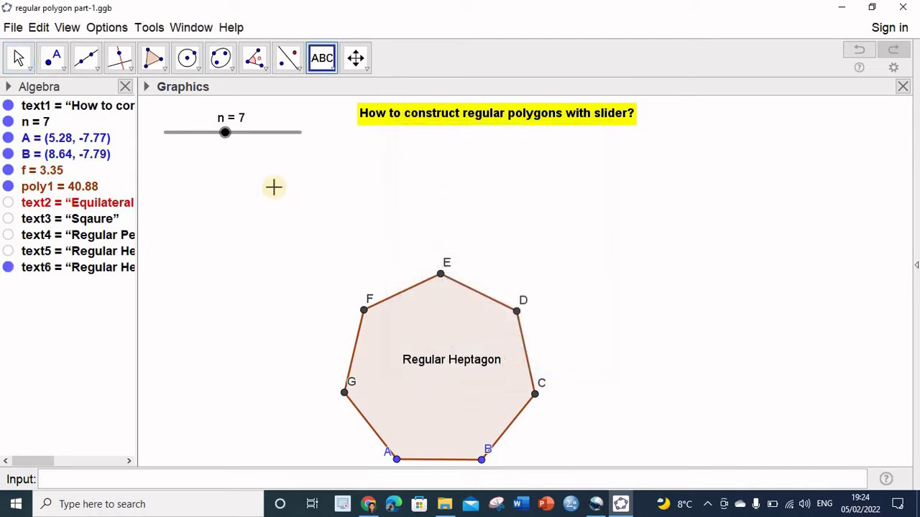
- Move the "Regular Heptagon" text slightly lower in the heptagon and show it only under the condition n==7
left_click(18, 58)
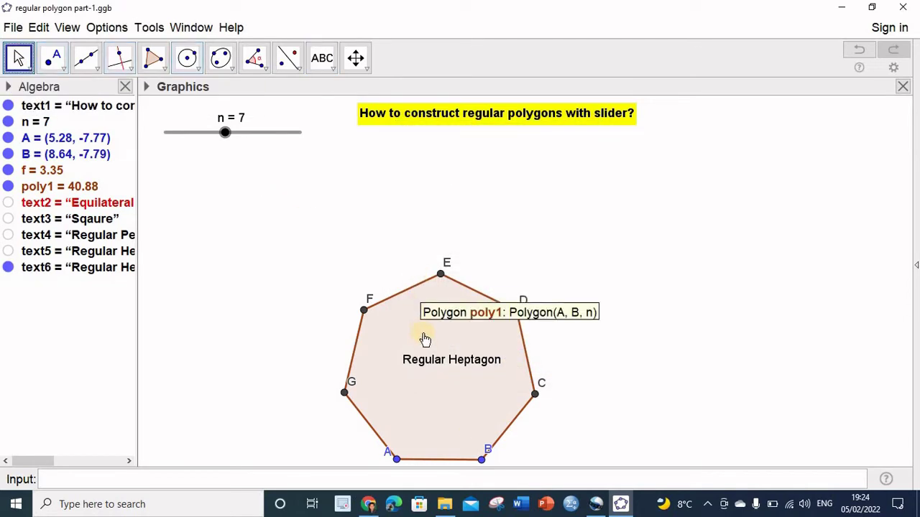
left_click_drag(421, 360, 424, 377)
right_click(442, 376)
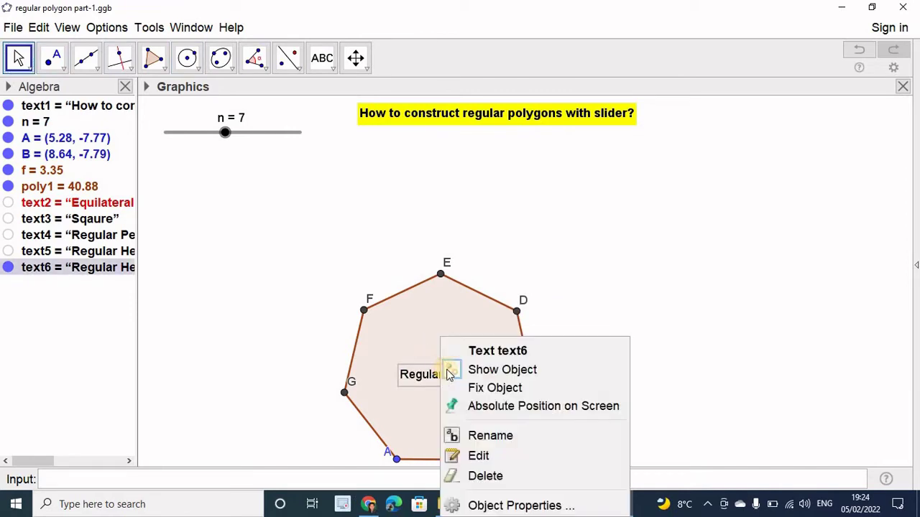
left_click(498, 506)
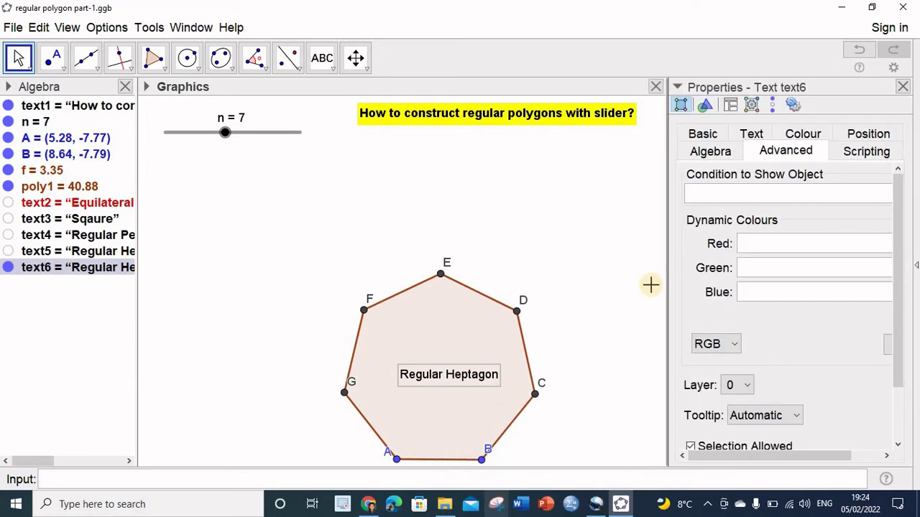
left_click(708, 196)
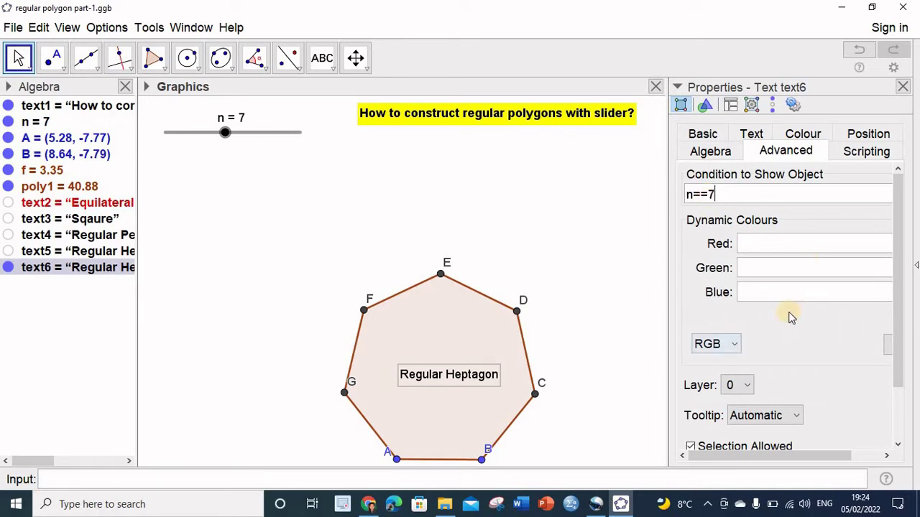
left_click(904, 86)
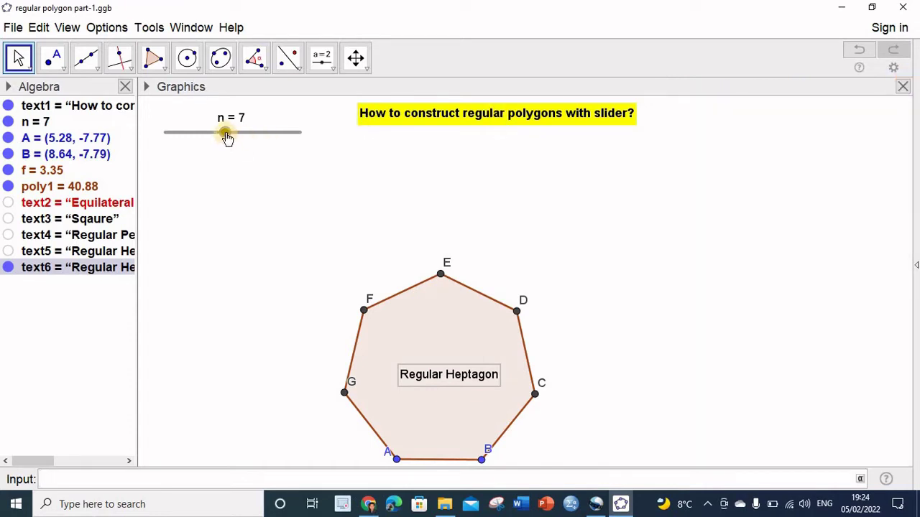
- Set the slider n to 8 and add the text "Regular Octagon" inside the octagon
left_click_drag(227, 138, 240, 133)
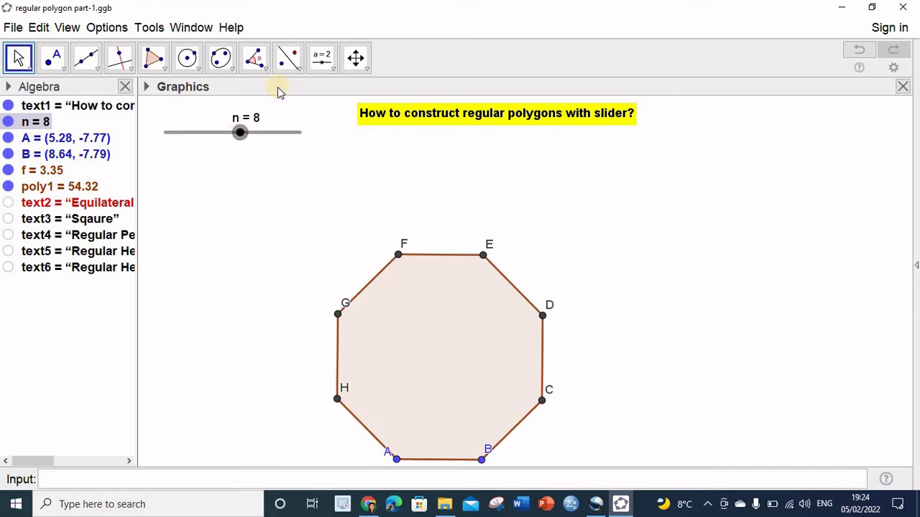
left_click(321, 59)
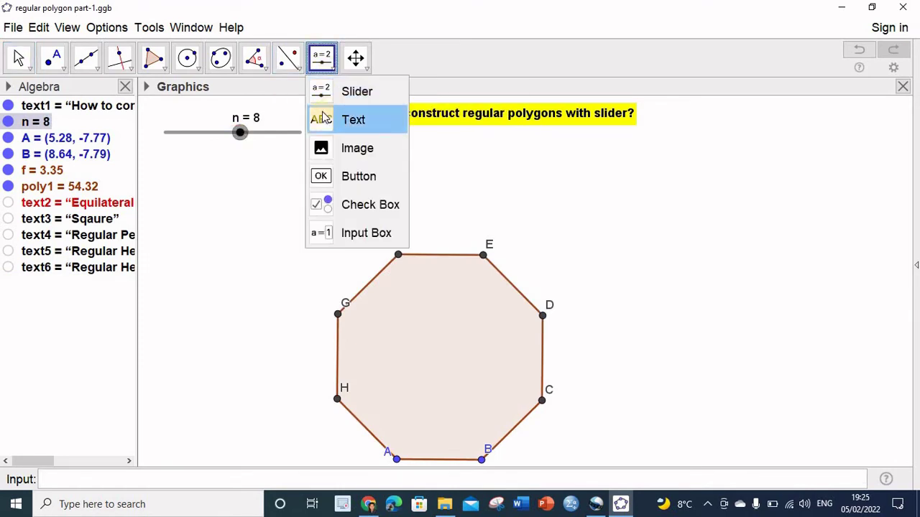
left_click(321, 119)
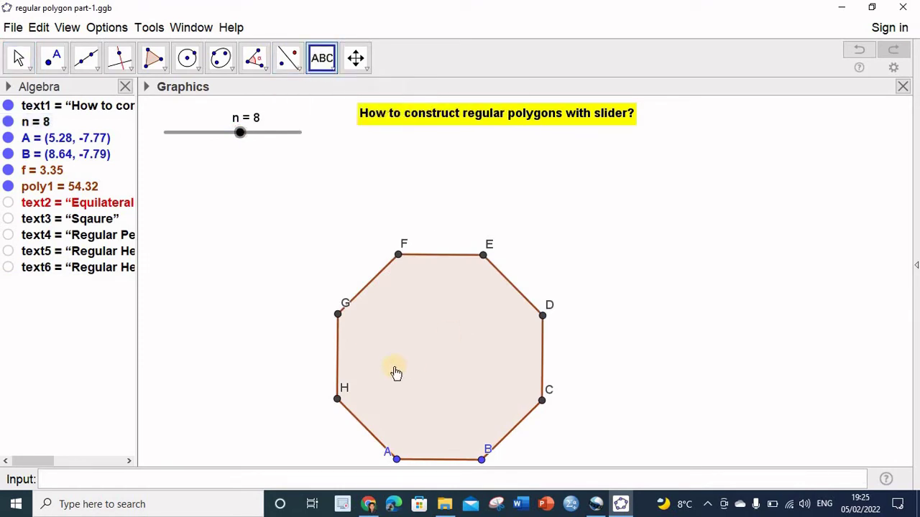
left_click(395, 369)
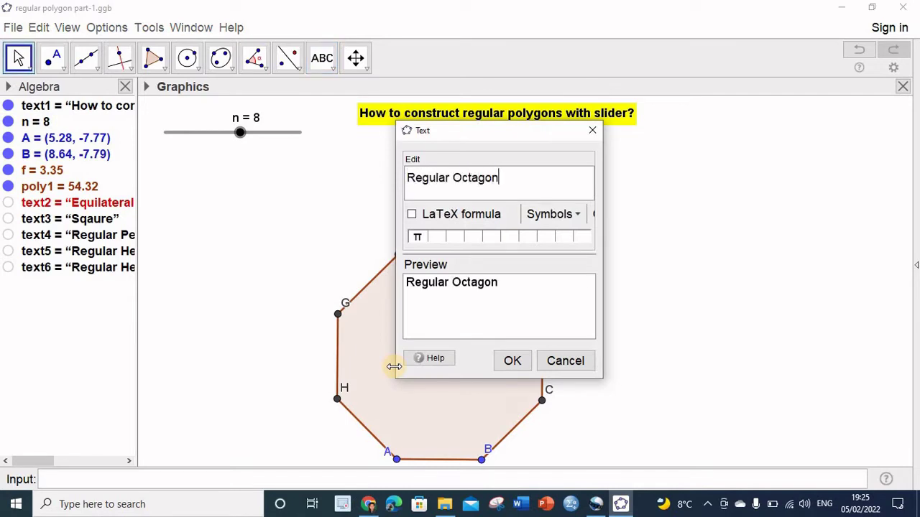
left_click(511, 362)
- Show the "Regular Octagon" text only under the condition n==8
left_click(17, 57)
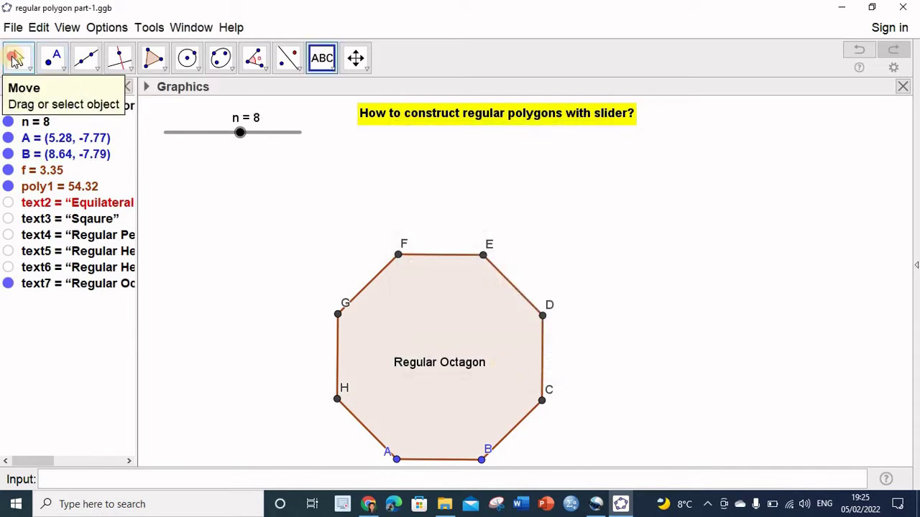
left_click(421, 361)
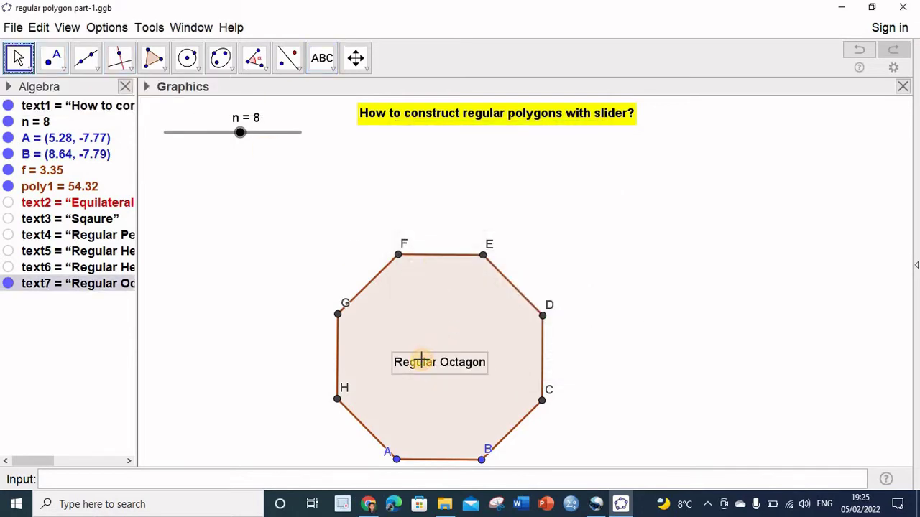
right_click(421, 361)
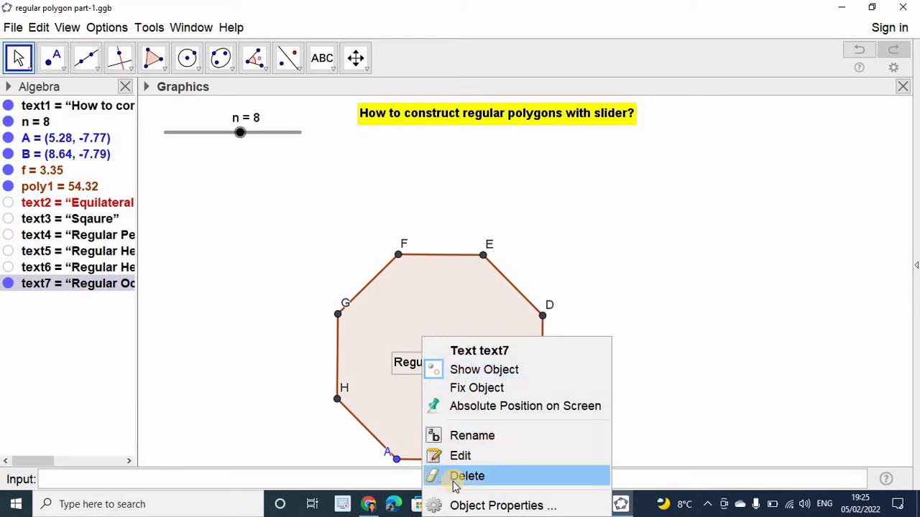
left_click(457, 506)
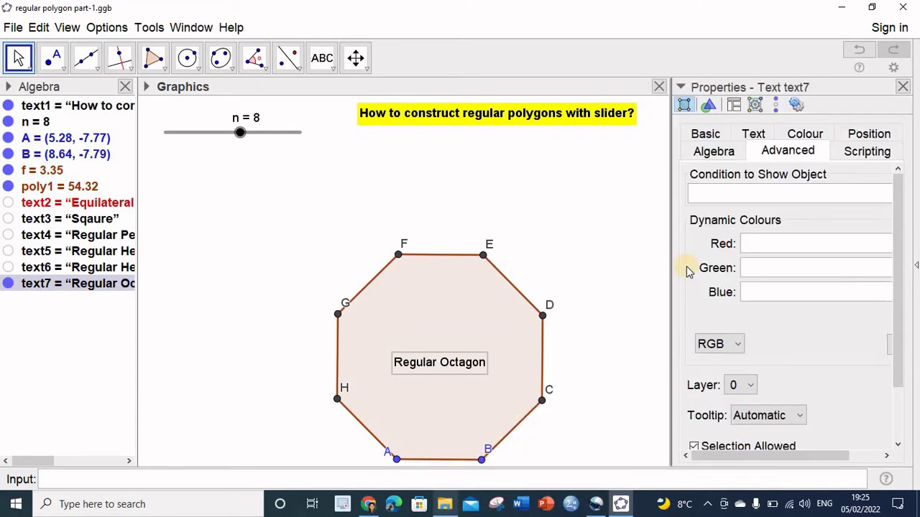
left_click(717, 193)
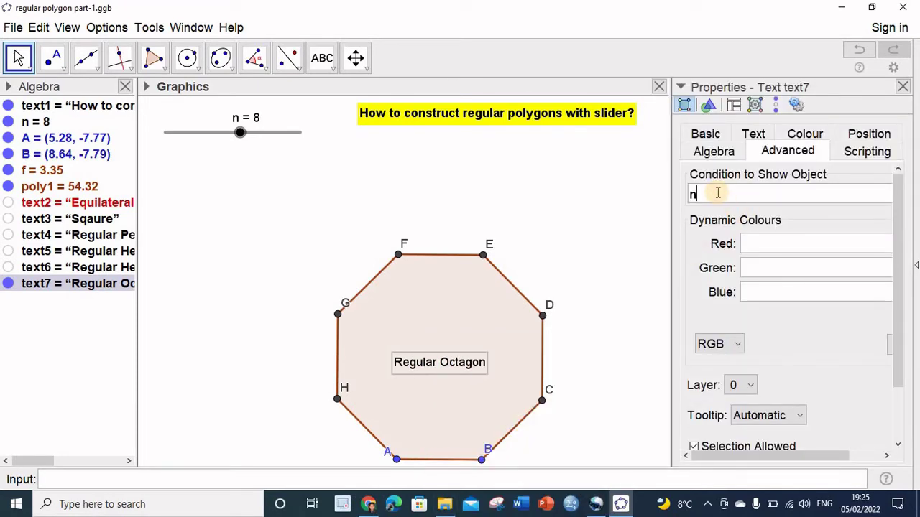
type("n==")
left_click(904, 87)
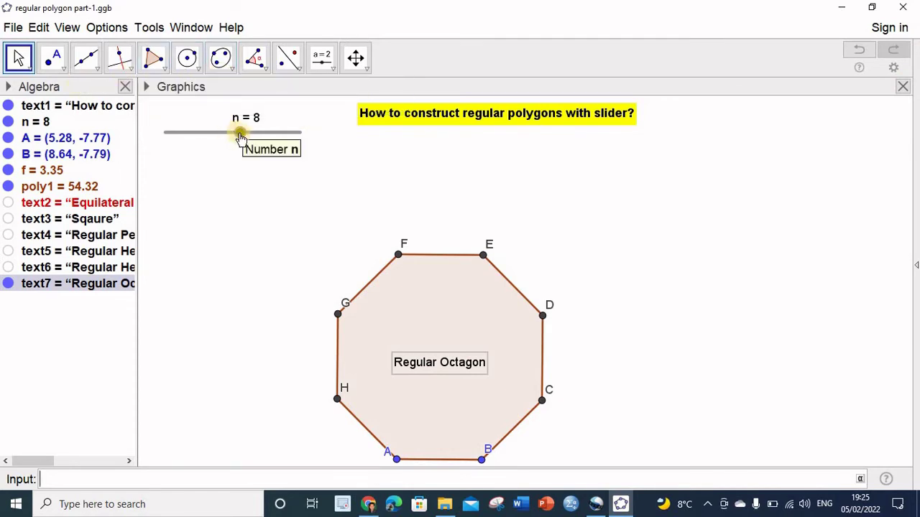
- Set the slider n to 9 and add the text "Regular Nonagon" inside the nonagon
left_click_drag(240, 136, 254, 137)
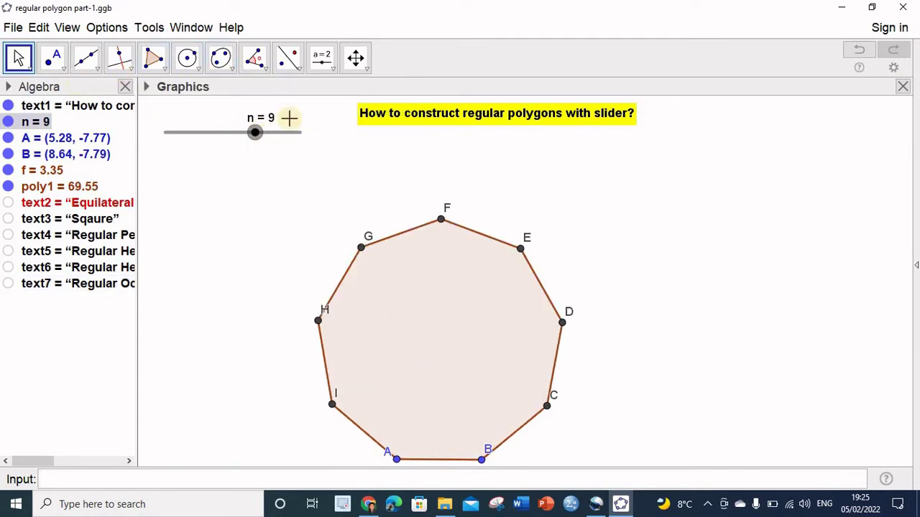
left_click(323, 67)
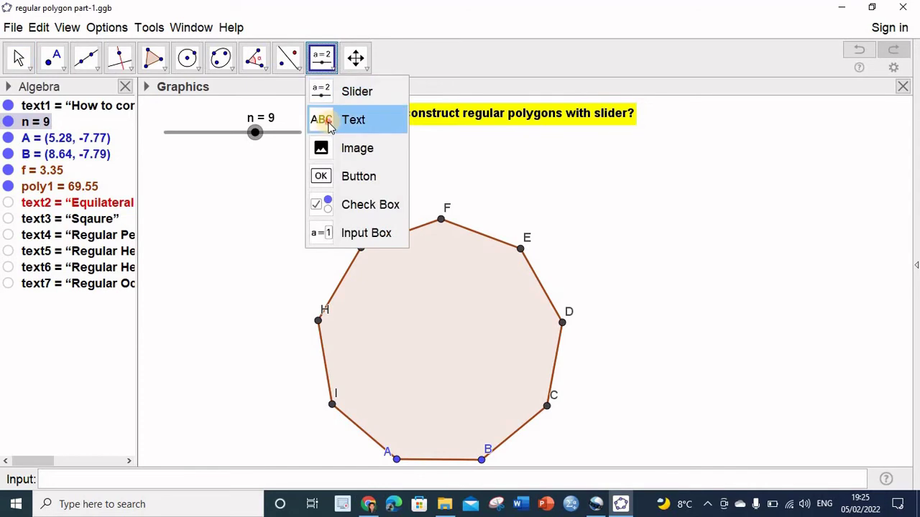
left_click(332, 119)
left_click(388, 347)
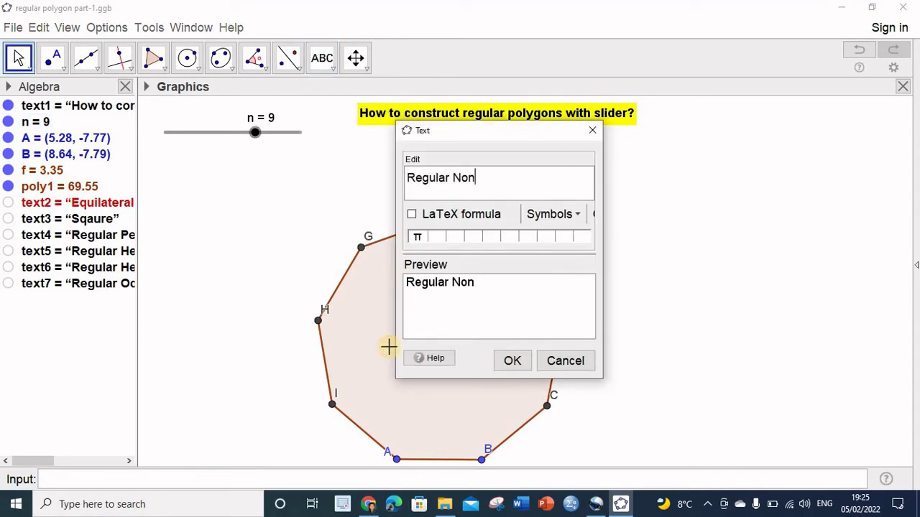
type("Regular Nonagon")
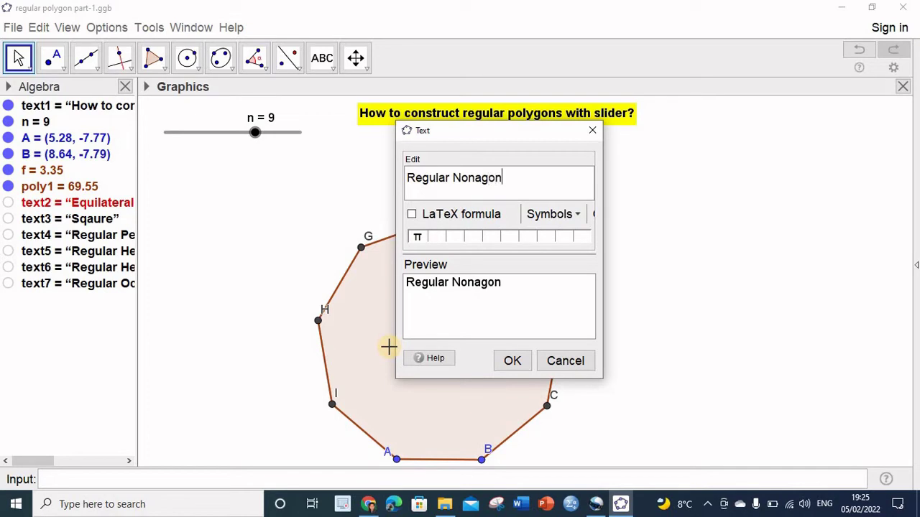
left_click(512, 363)
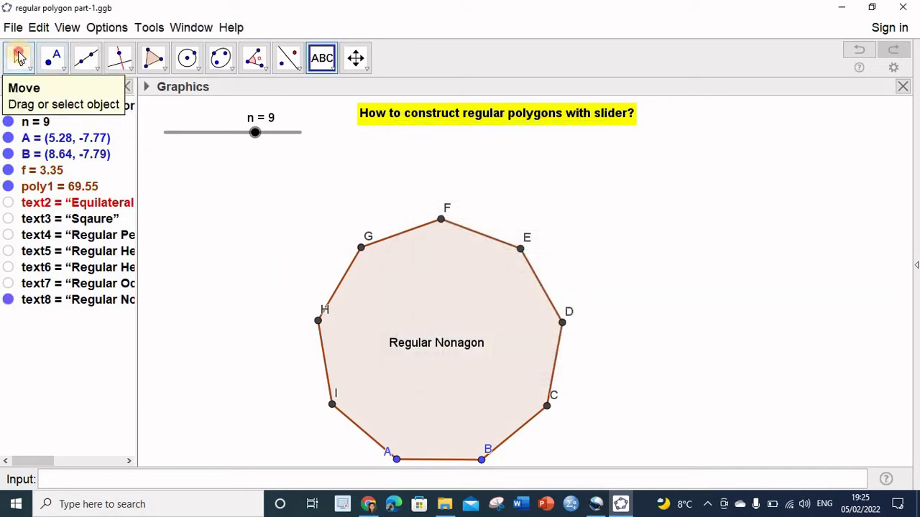
- Show the "Regular Nonagon" text only under the condition n==9
left_click(18, 56)
left_click(436, 345)
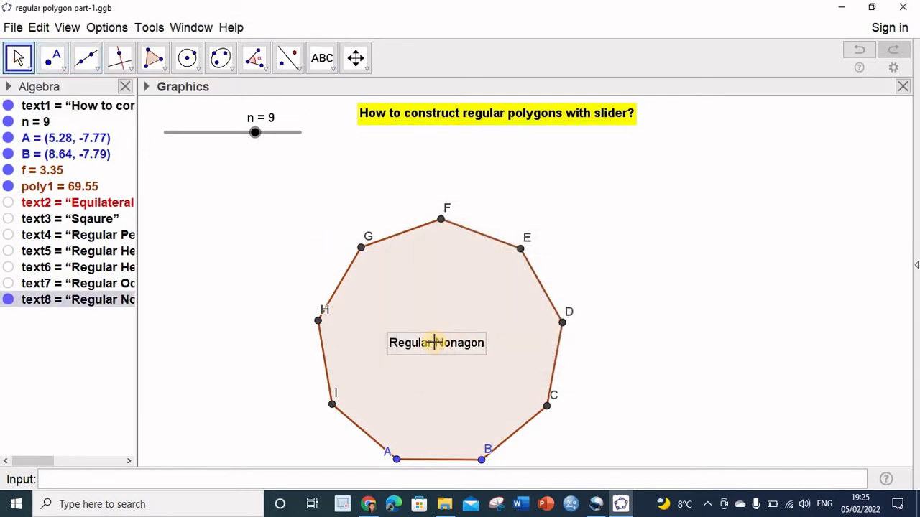
right_click(436, 345)
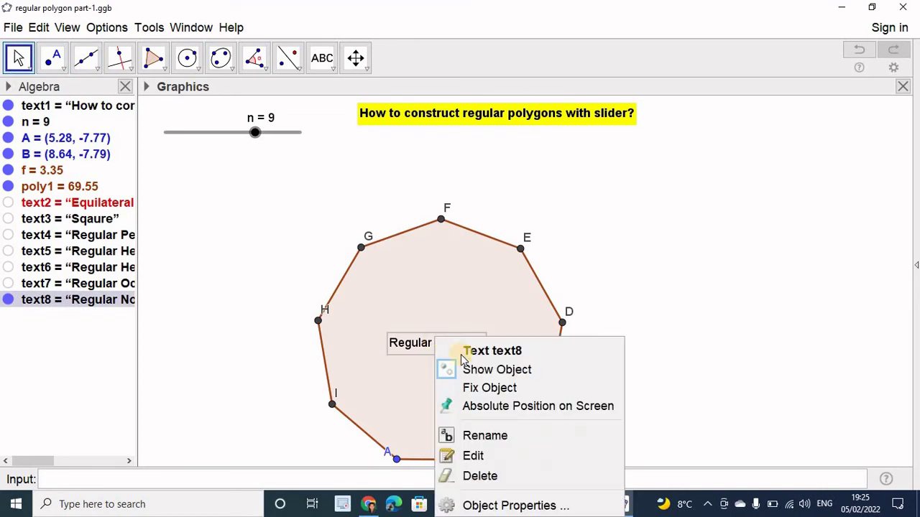
left_click(465, 505)
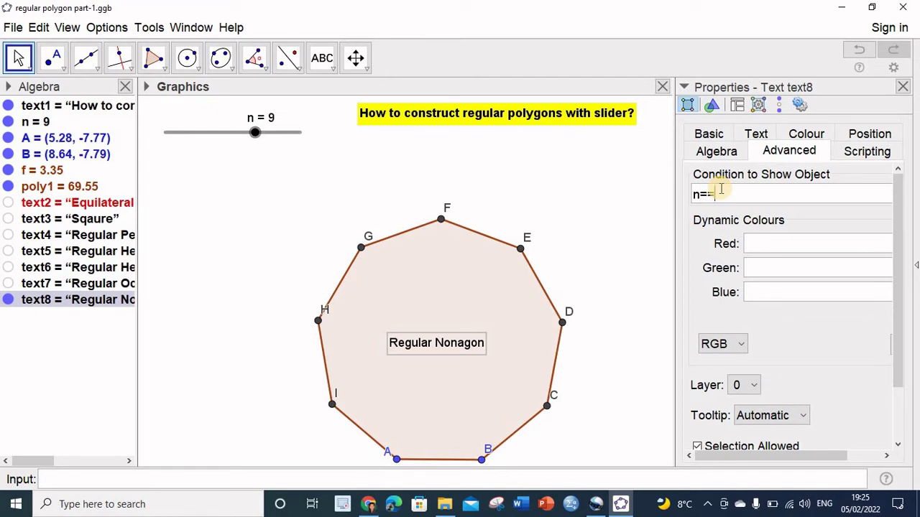
key("Return")
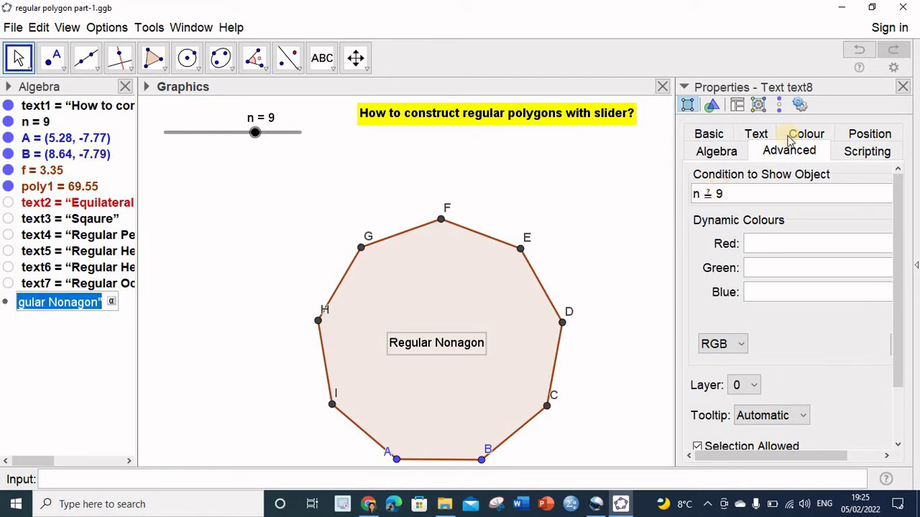
left_click(903, 87)
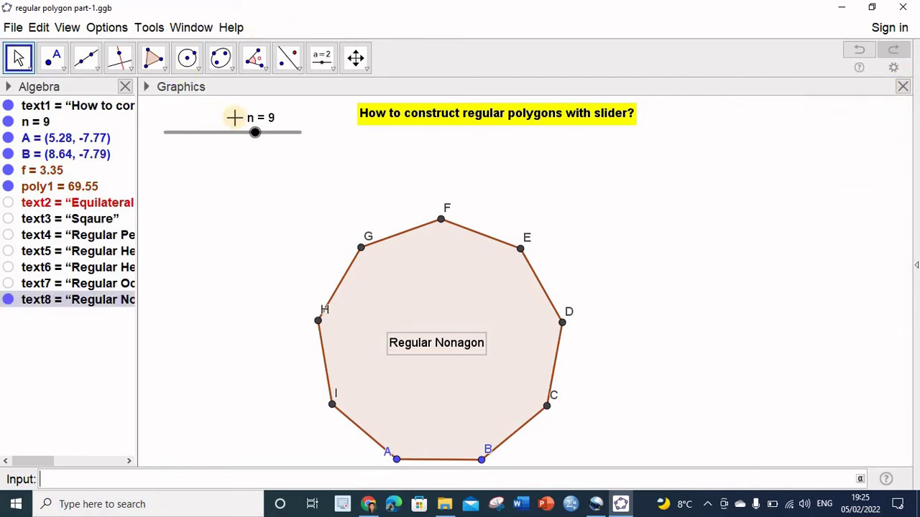
- Set the slider n to 10 and add the text "Regular Decagon" inside the decagon
left_click_drag(256, 137, 269, 132)
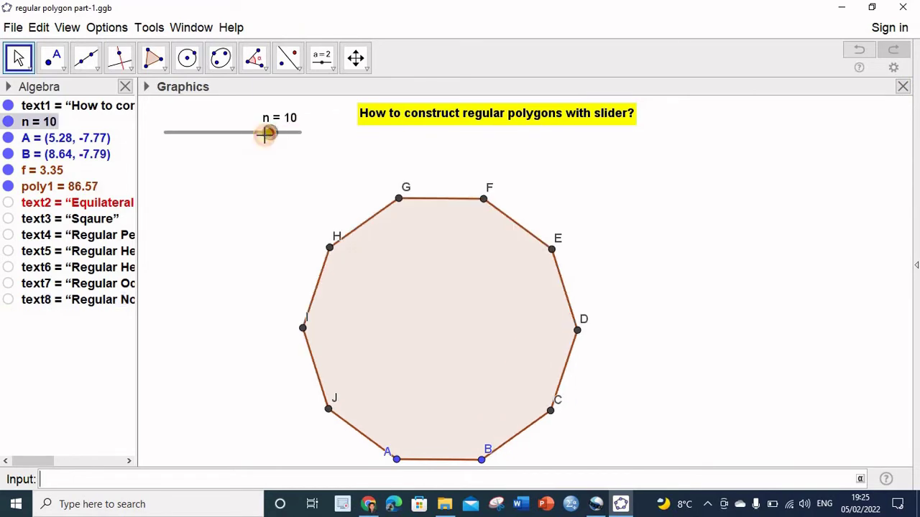
left_click(322, 58)
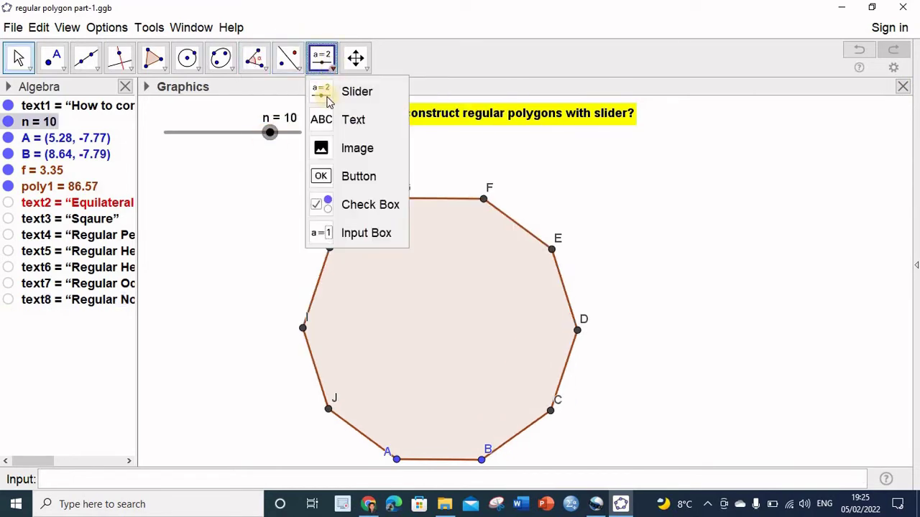
left_click(325, 119)
left_click(359, 317)
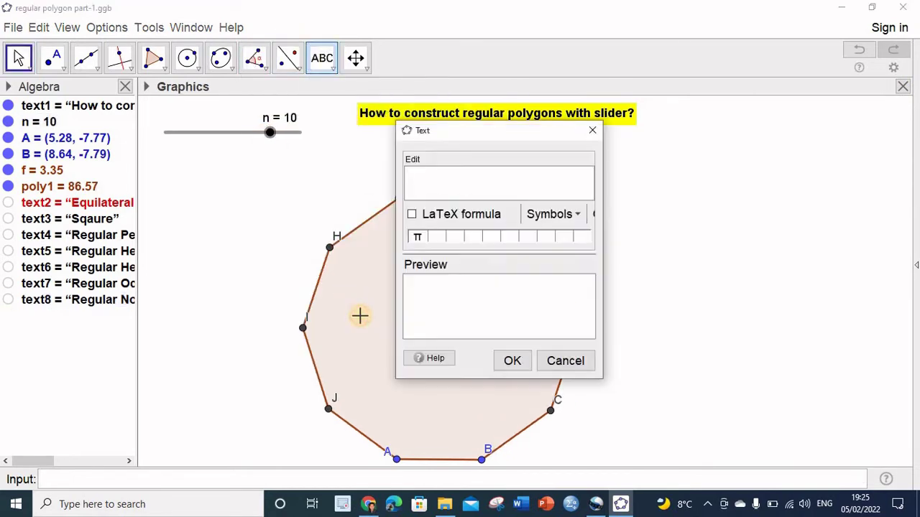
type("Regular")
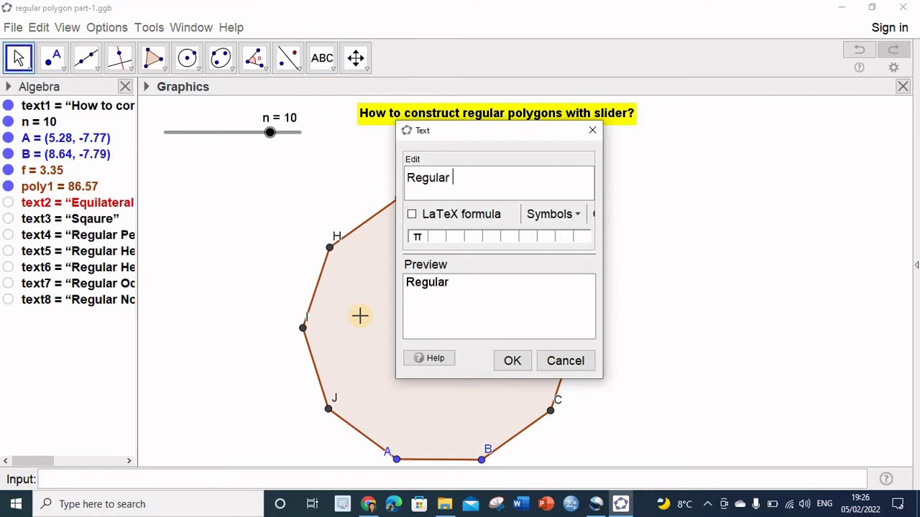
type(" Decagon")
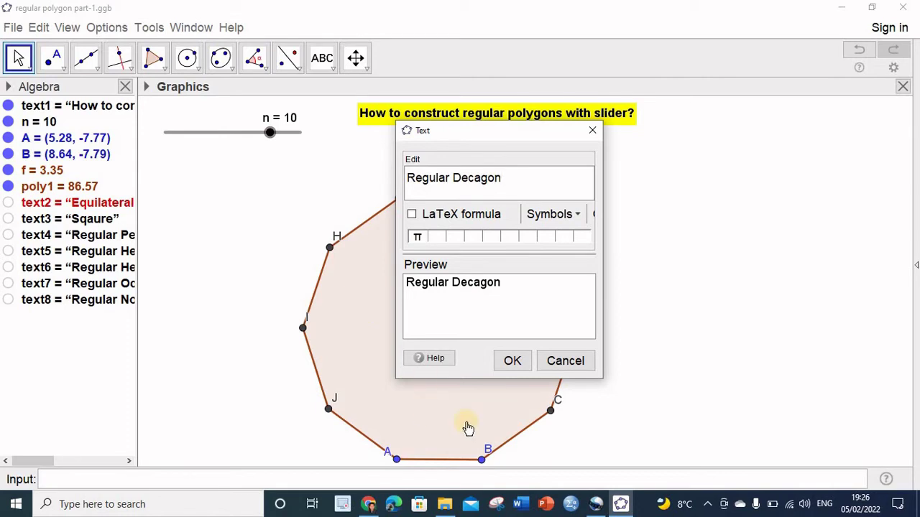
left_click(512, 361)
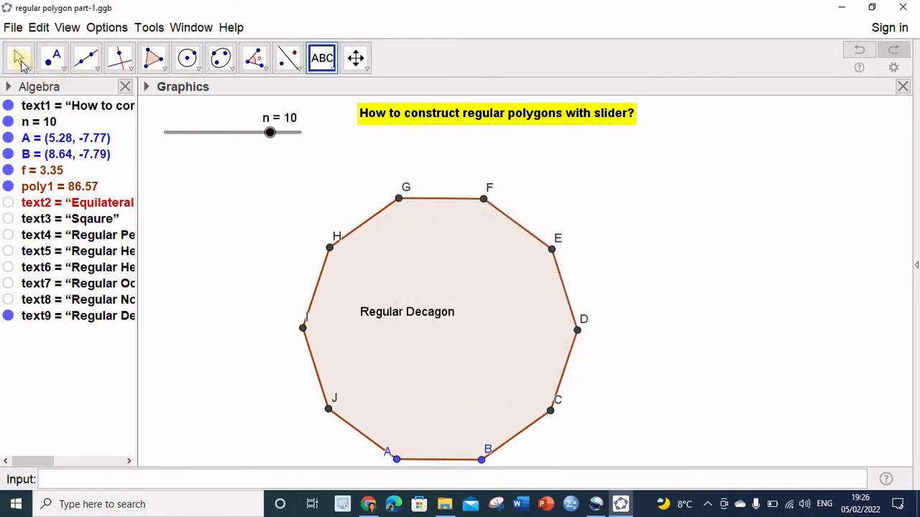
- Centre the "Regular Decagon" text in the decagon and show it only under the condition n==10
left_click(19, 60)
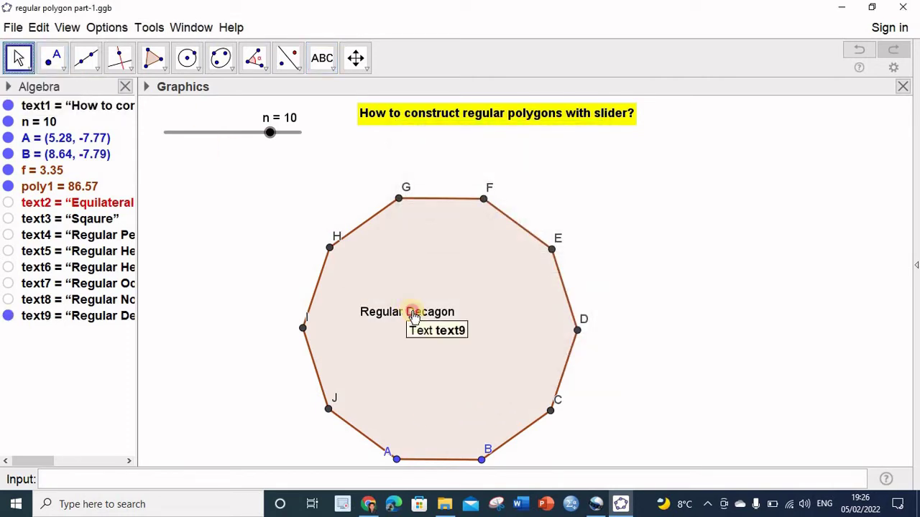
left_click_drag(414, 316, 452, 326)
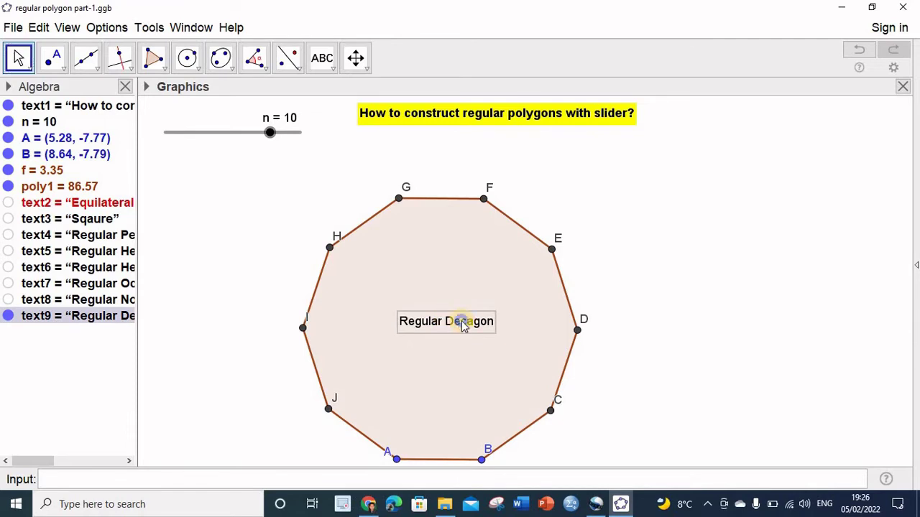
right_click(462, 324)
left_click(515, 489)
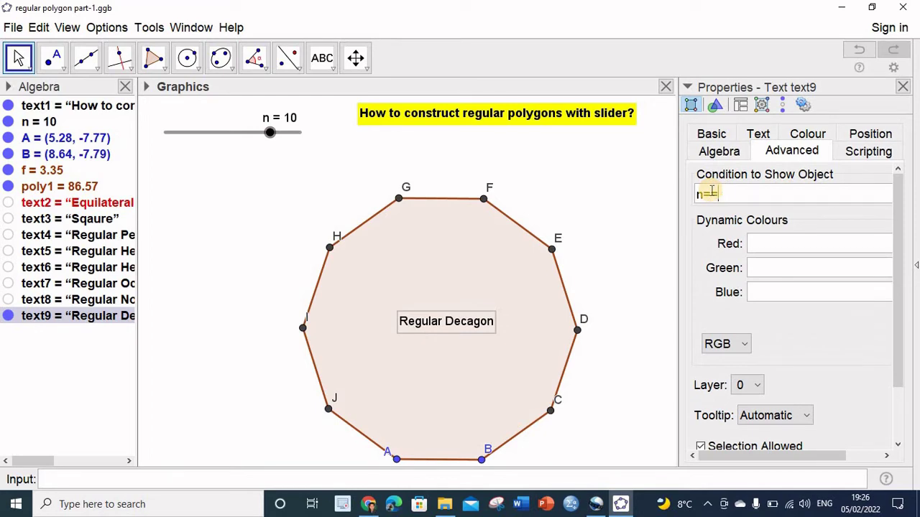
type("0")
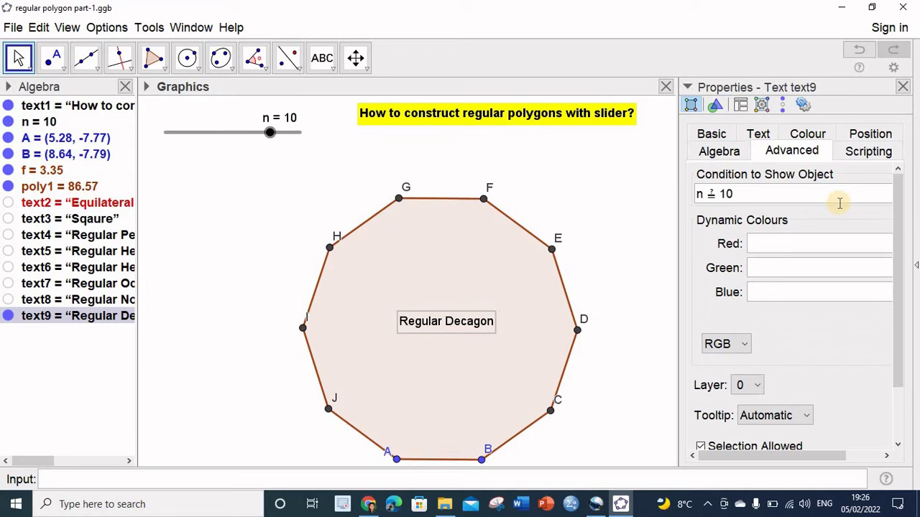
left_click(903, 87)
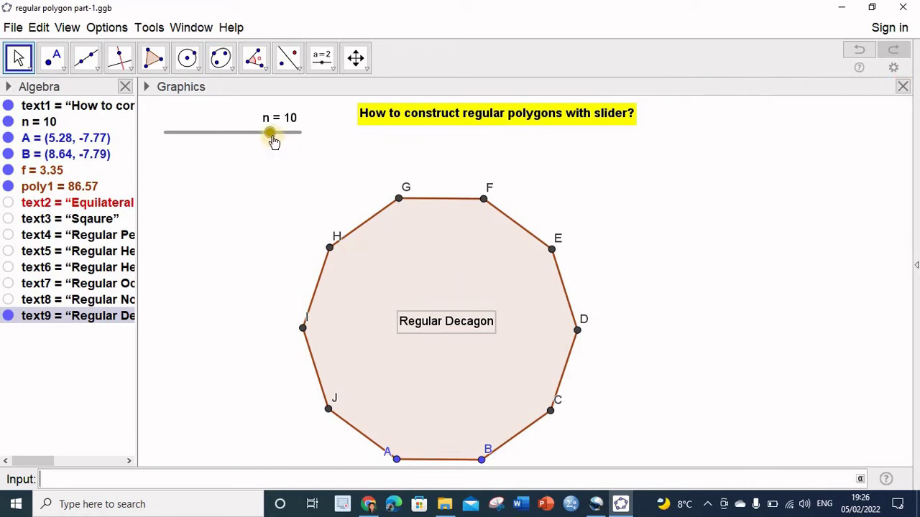
- Set the slider n to 11 and add the text "Regular Endecagon" inside the polygon
left_click_drag(272, 138, 282, 132)
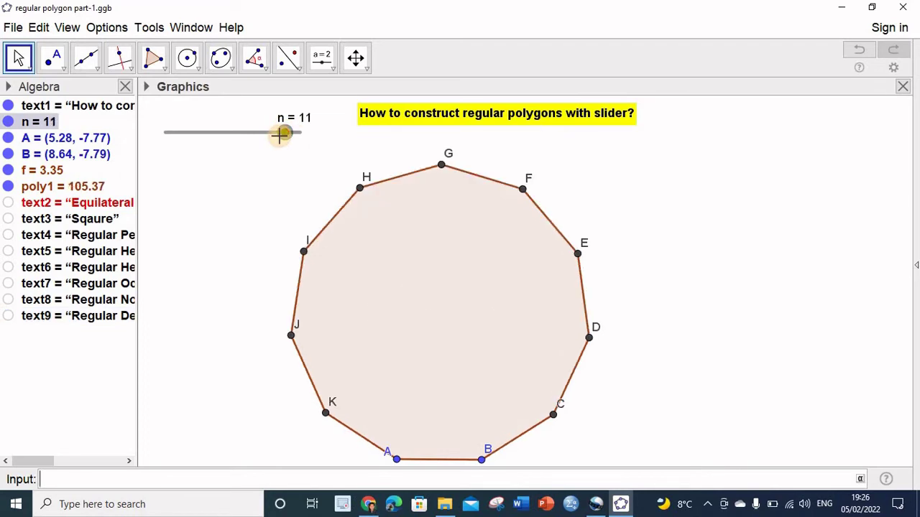
left_click(330, 65)
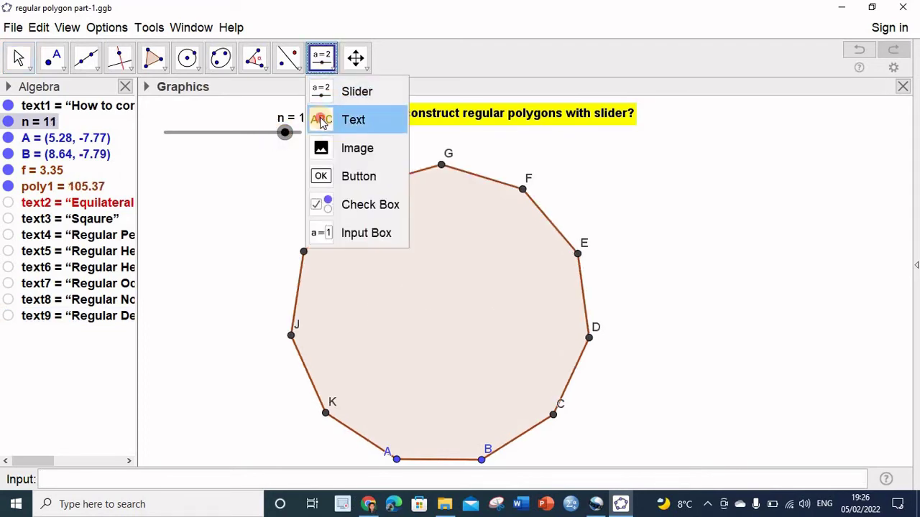
left_click(324, 119)
left_click(386, 330)
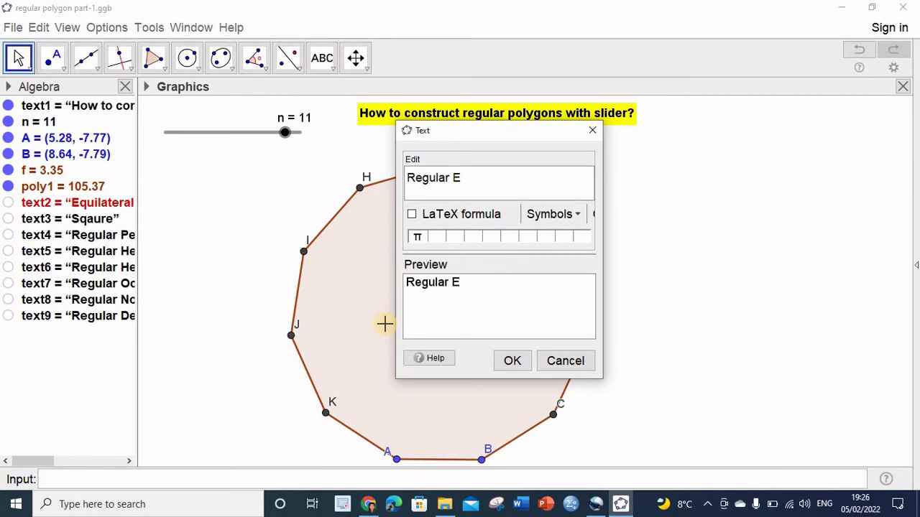
type("Regular Endecagon")
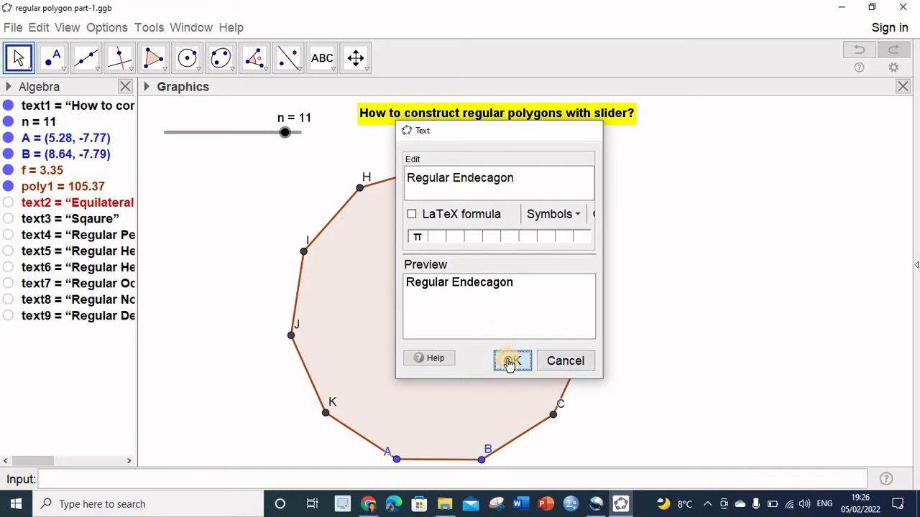
left_click(513, 360)
- Centre the "Regular Endecagon" text in the polygon and show it only under the condition n=11
left_click(18, 57)
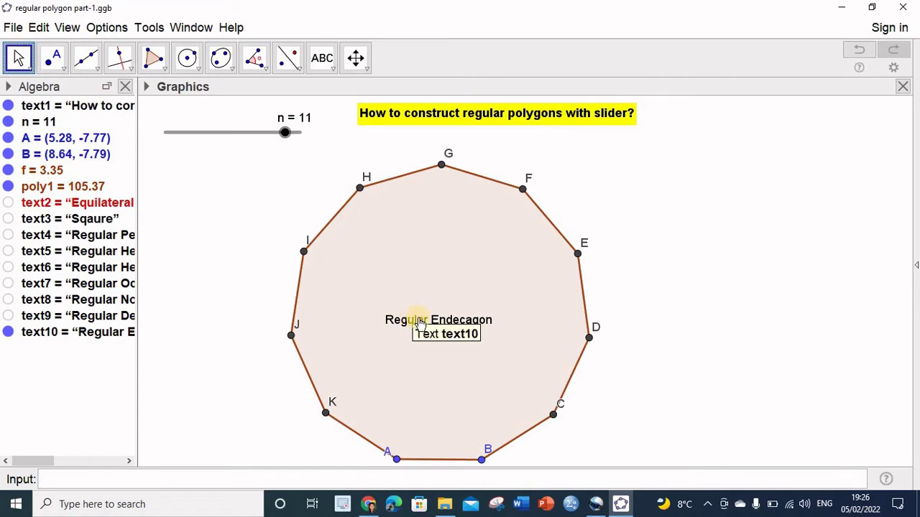
left_click_drag(419, 320, 423, 323)
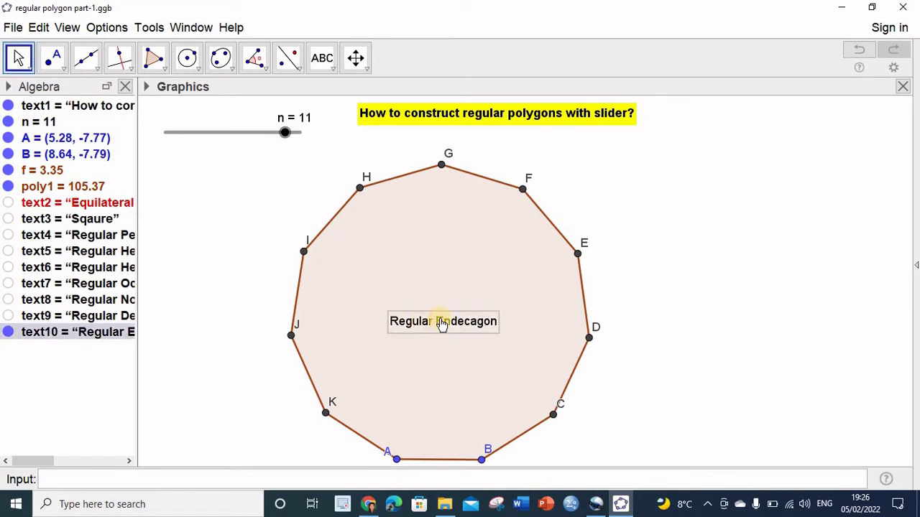
right_click(440, 322)
left_click(478, 488)
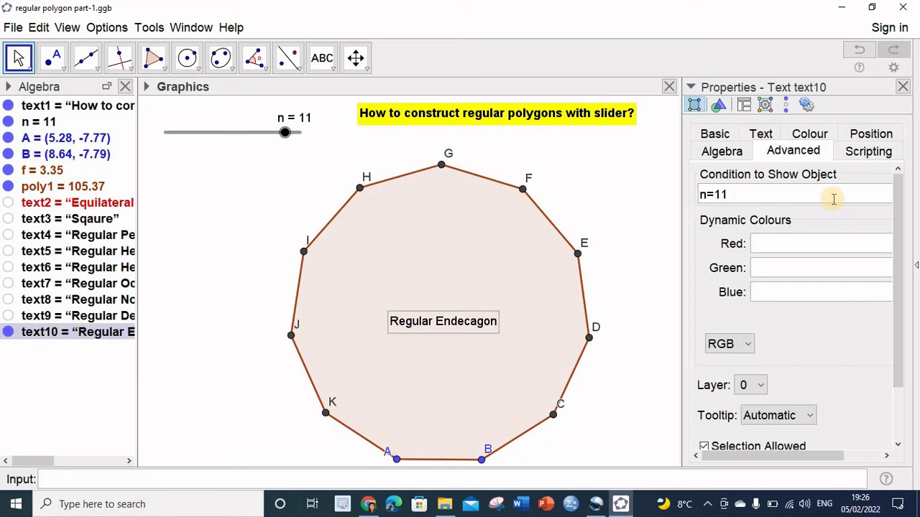
left_click(904, 87)
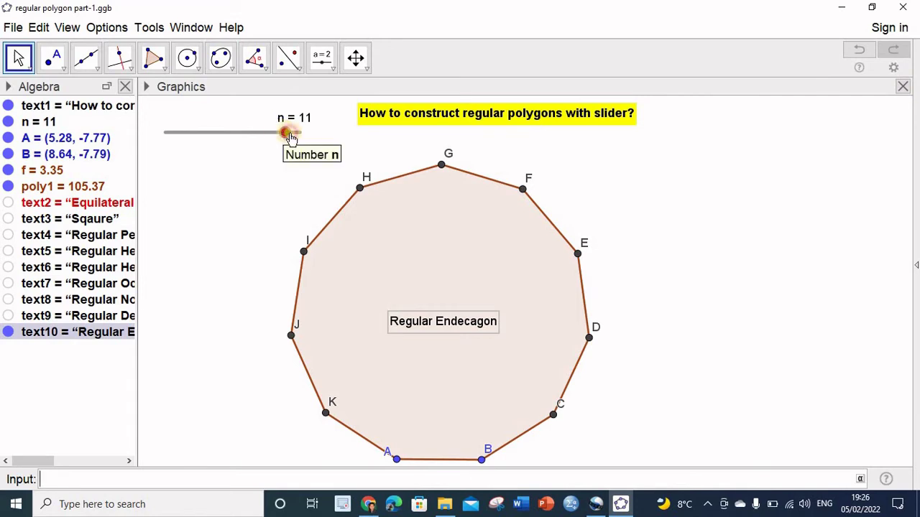
- Set the slider n to 12 and add the text "Regular Dodecagon" inside the polygon
left_click_drag(285, 133, 301, 133)
left_click(331, 69)
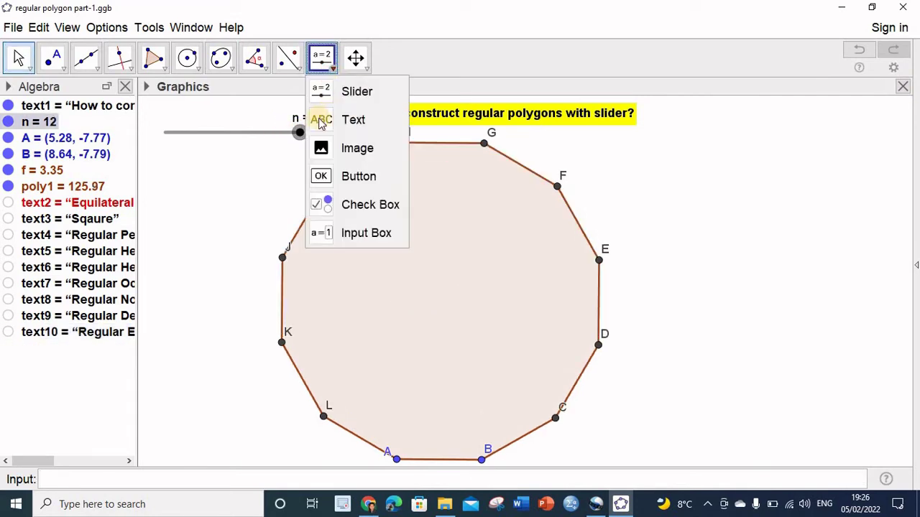
left_click(324, 120)
left_click(373, 293)
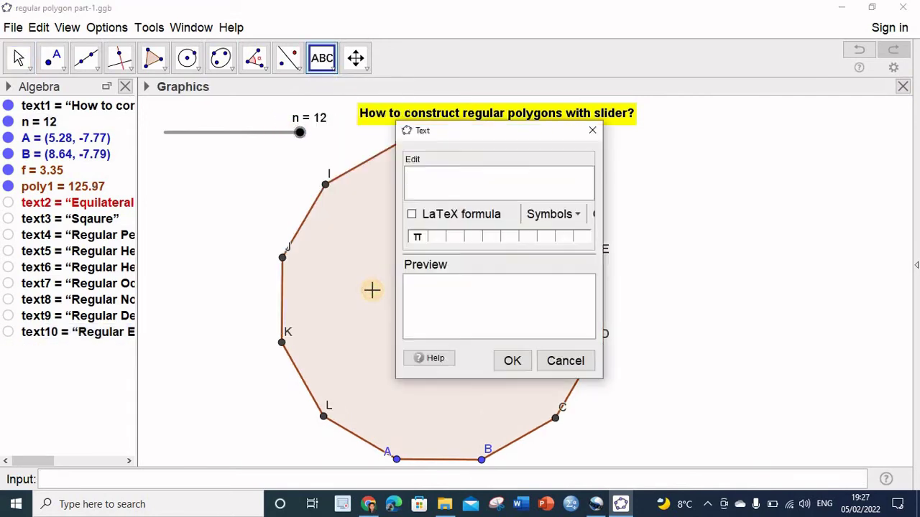
type("Regular D")
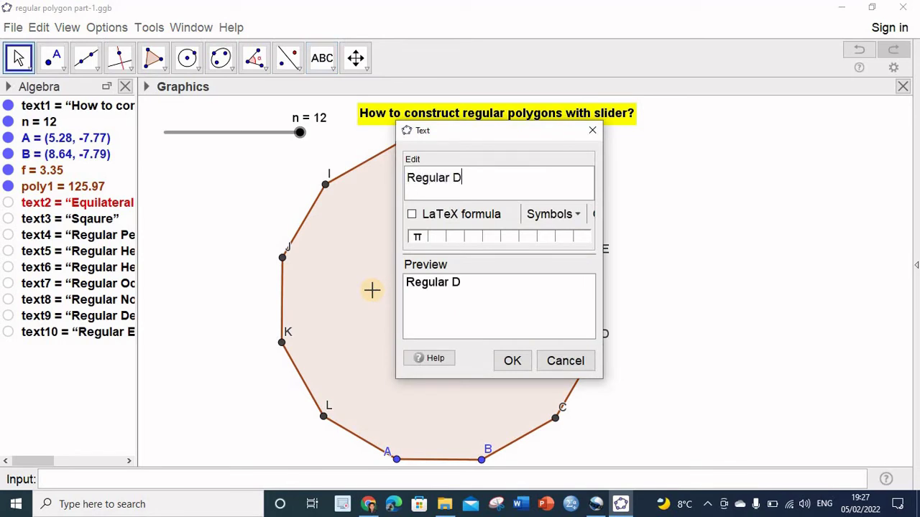
type("odecagon")
left_click(511, 361)
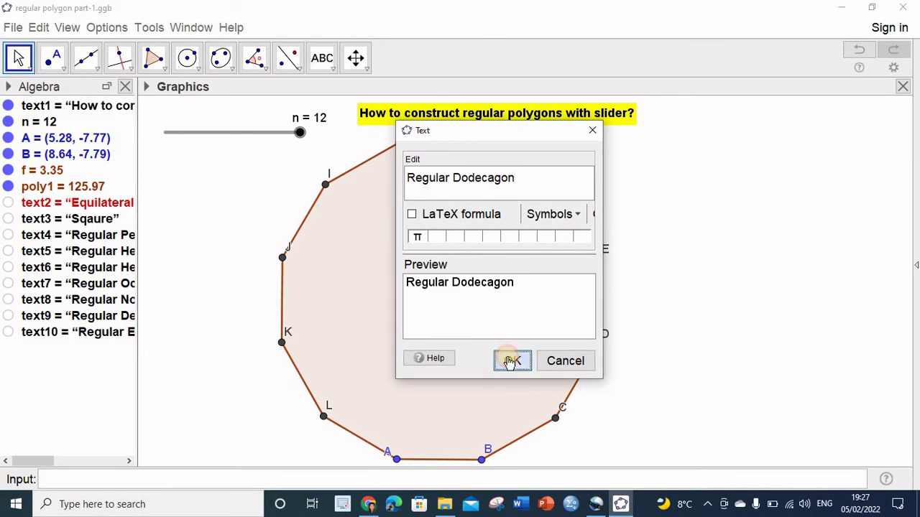
- Format the "Regular Dodecagon" text as a medium-sized, bold LaTeX formula and centre it in the dodecagon
left_click(18, 53)
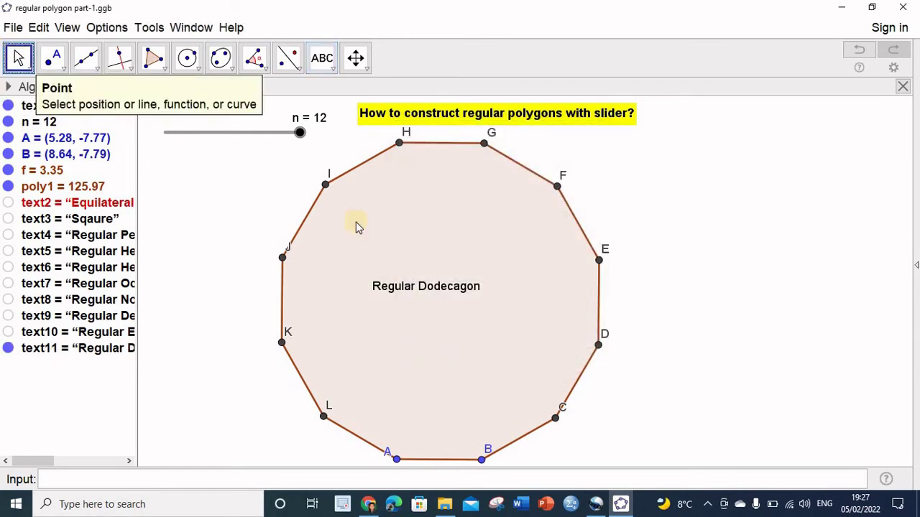
left_click_drag(422, 289, 436, 297)
right_click(453, 305)
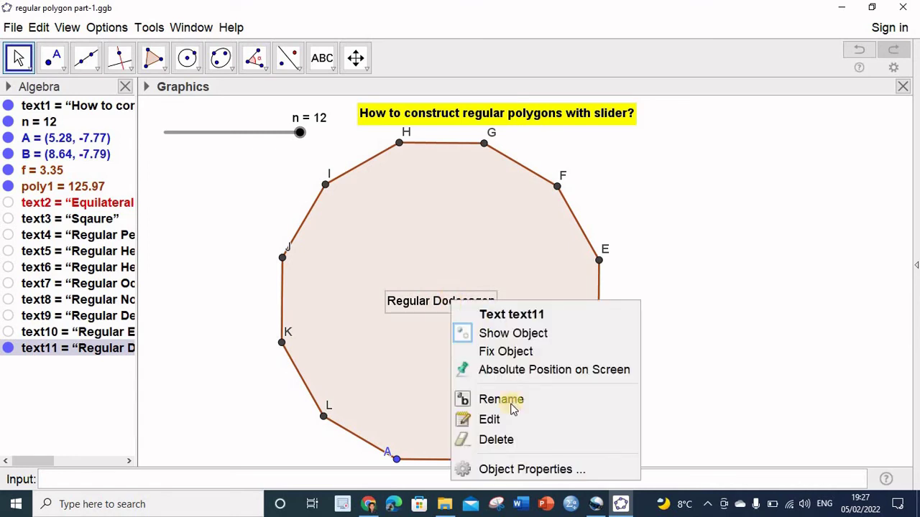
left_click(468, 468)
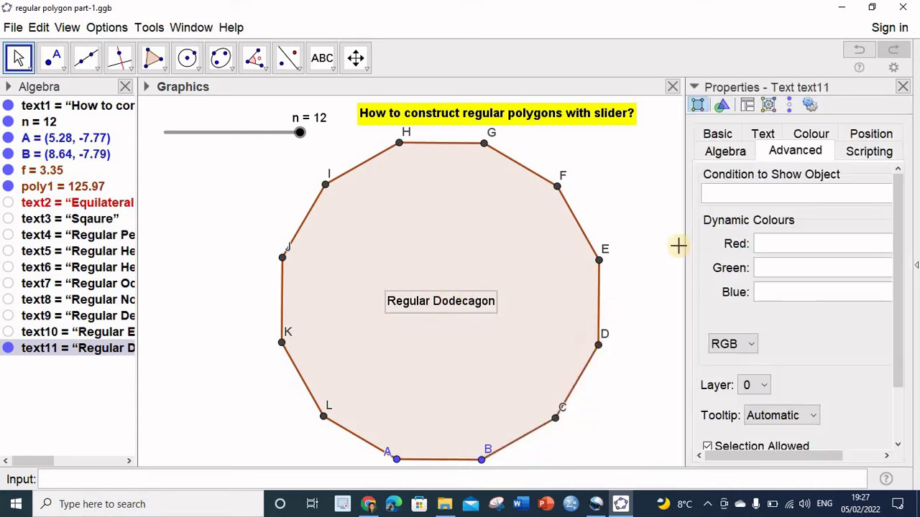
left_click(764, 138)
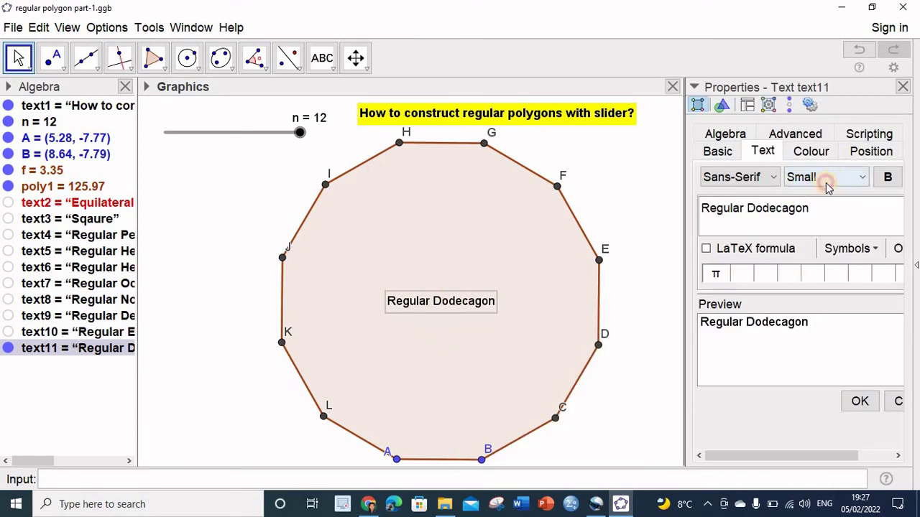
left_click(827, 178)
left_click(806, 249)
left_click(799, 249)
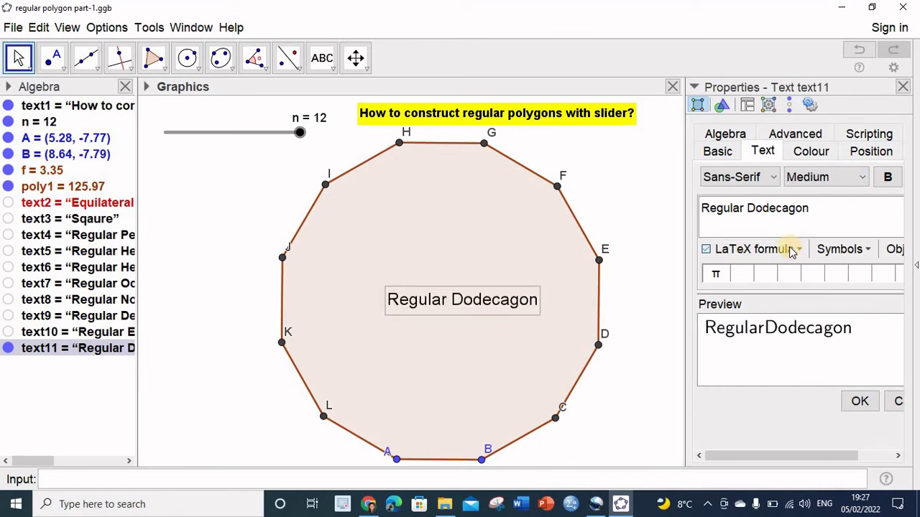
left_click(887, 176)
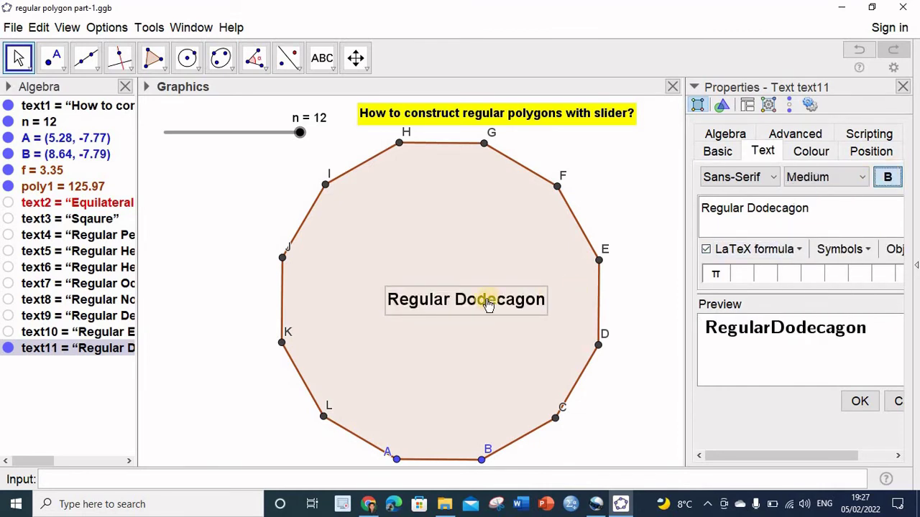
left_click_drag(467, 300, 446, 298)
- Colour the dodecagon label's text red and its background light green (153, 255, 153)
left_click(810, 151)
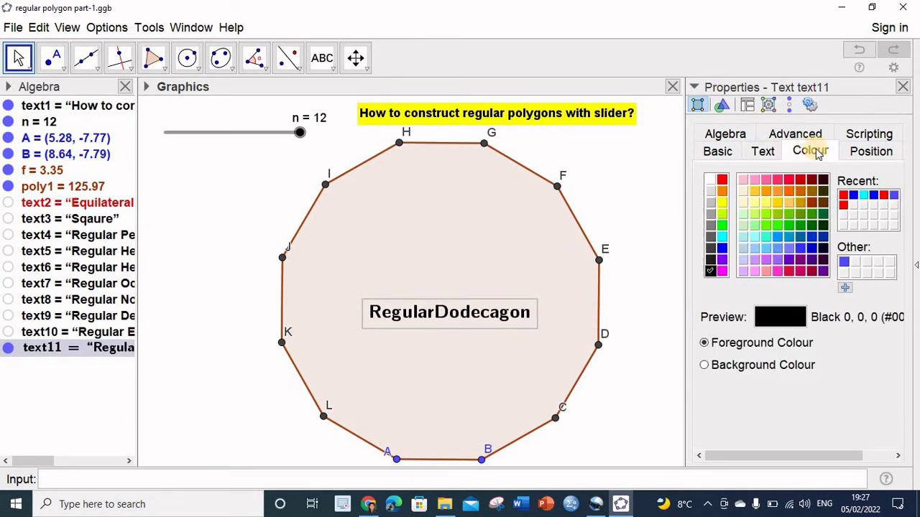
left_click(722, 180)
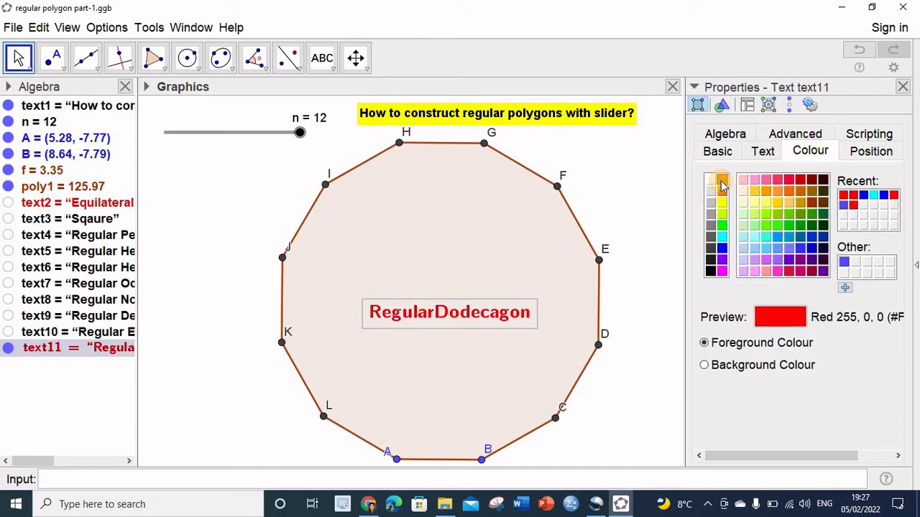
left_click(717, 367)
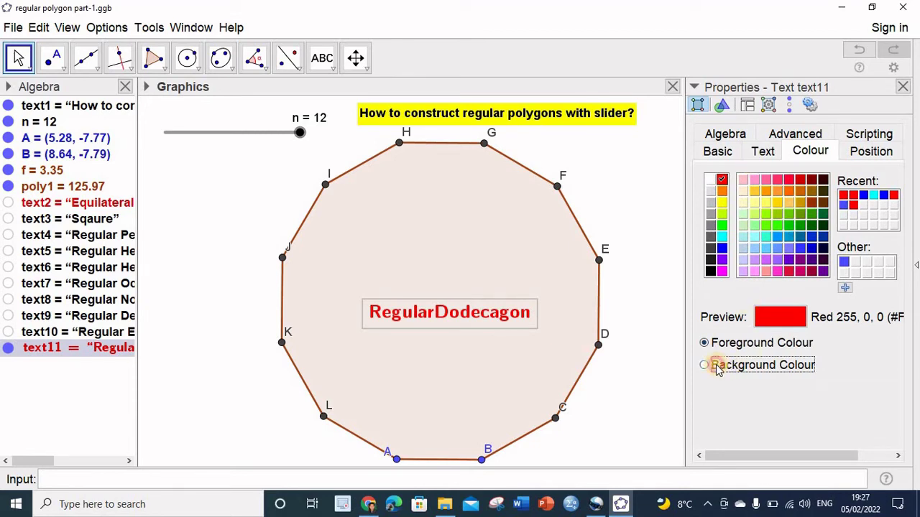
left_click(755, 225)
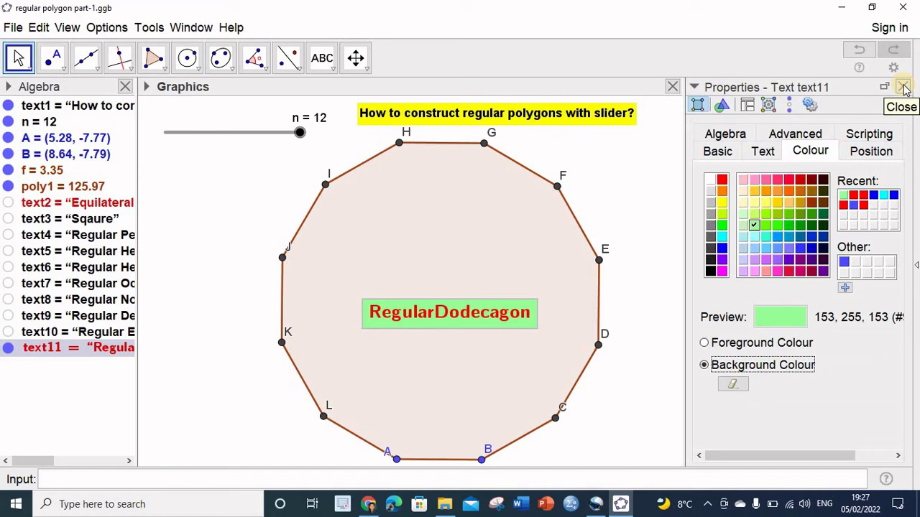
- Show the dodecagon label only under the condition n=12
left_click(805, 137)
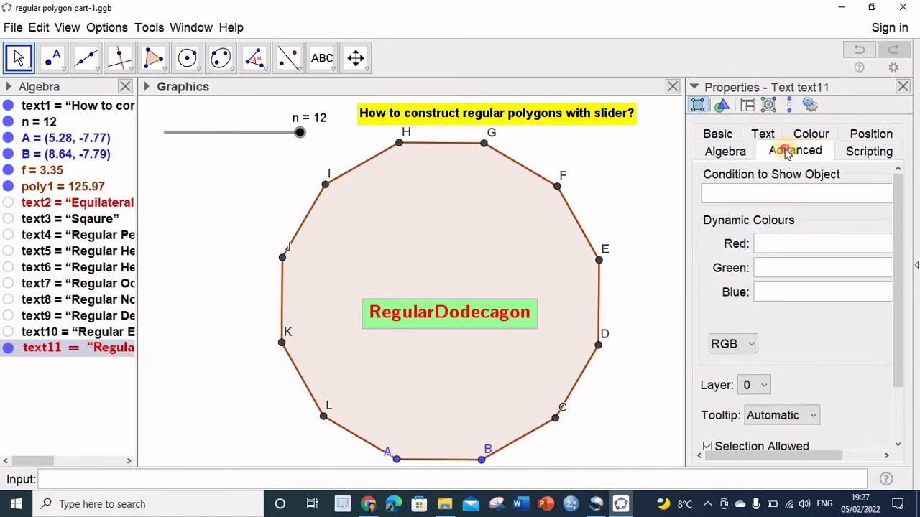
left_click(723, 193)
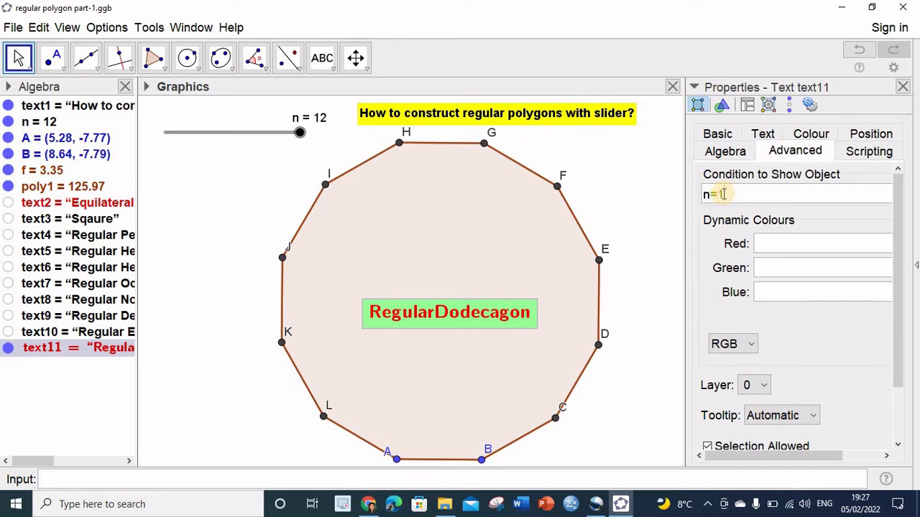
left_click(904, 87)
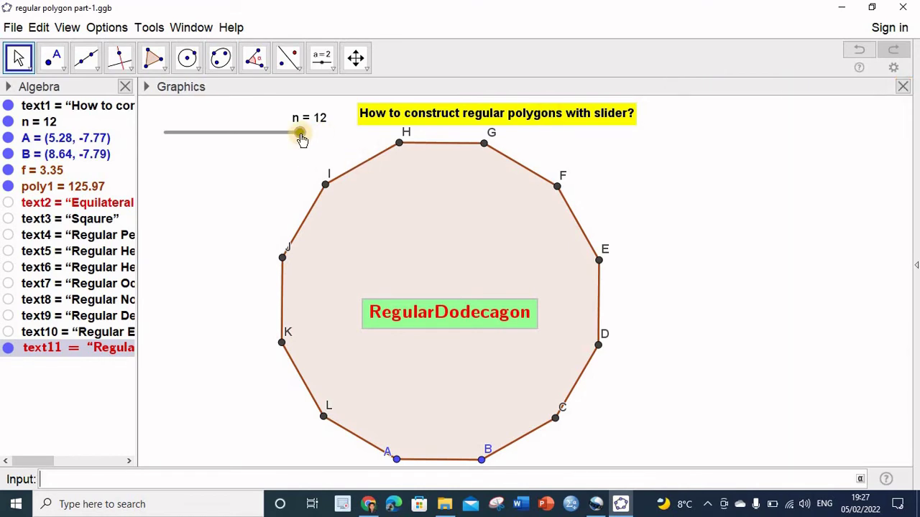
- Run the slider n down to 3 to check the polygon labels, and animate it, pausing at n = 8
left_click_drag(297, 136, 290, 141)
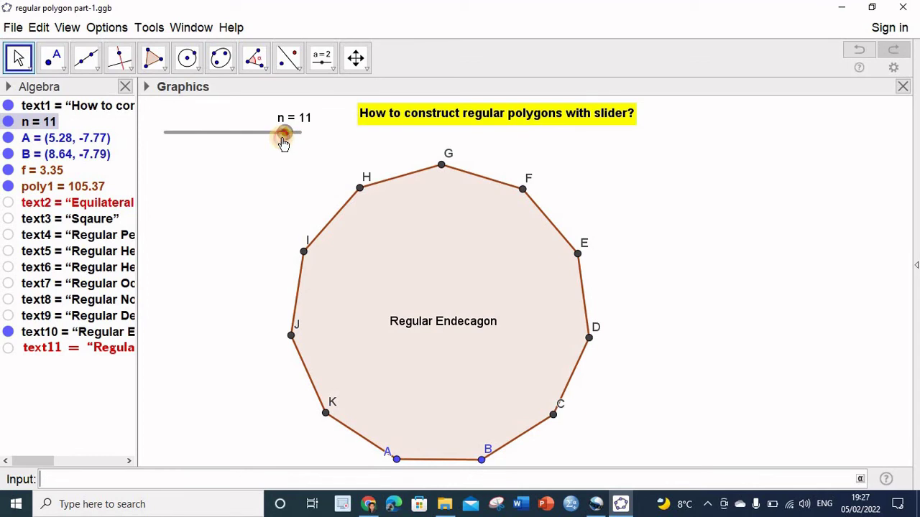
left_click_drag(282, 143, 165, 137)
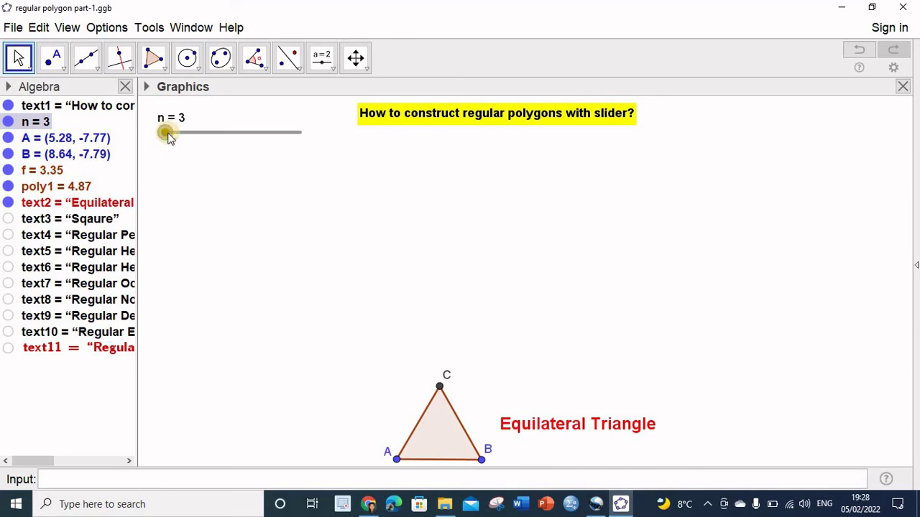
right_click(166, 134)
left_click(230, 205)
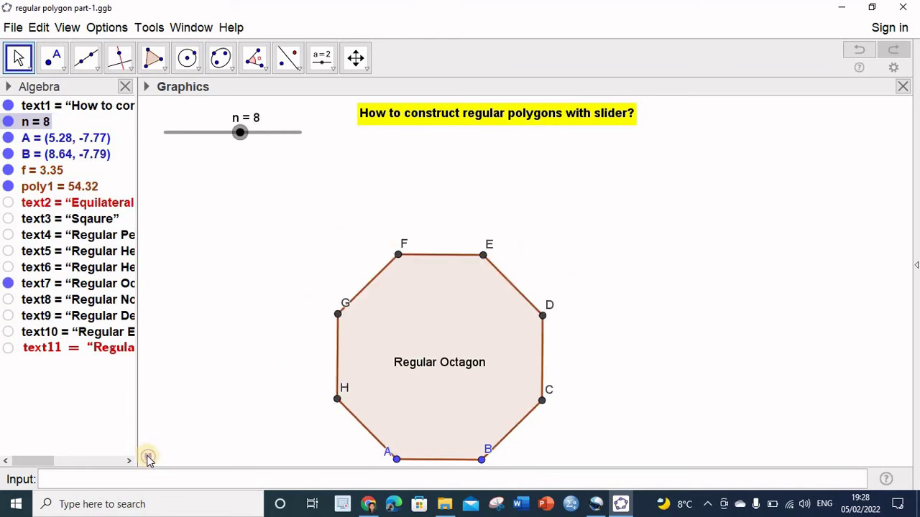
left_click(147, 459)
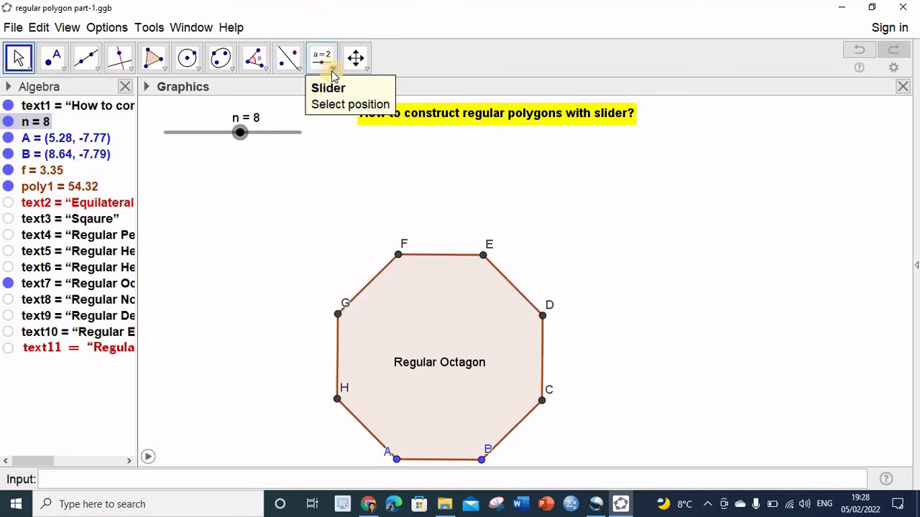
- Add a text beside the octagon reading "No.of sides = " followed by an empty object field containing n
left_click(332, 72)
left_click(328, 120)
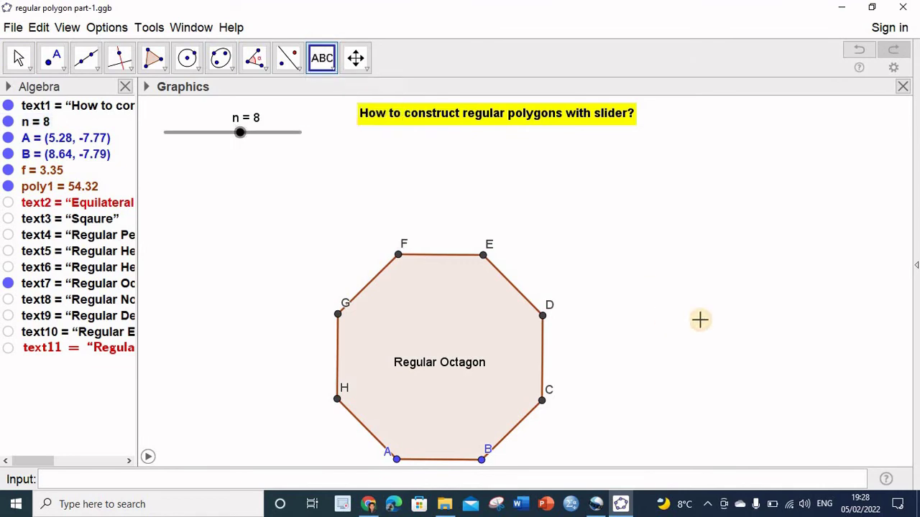
left_click(649, 327)
type("No.of sides =")
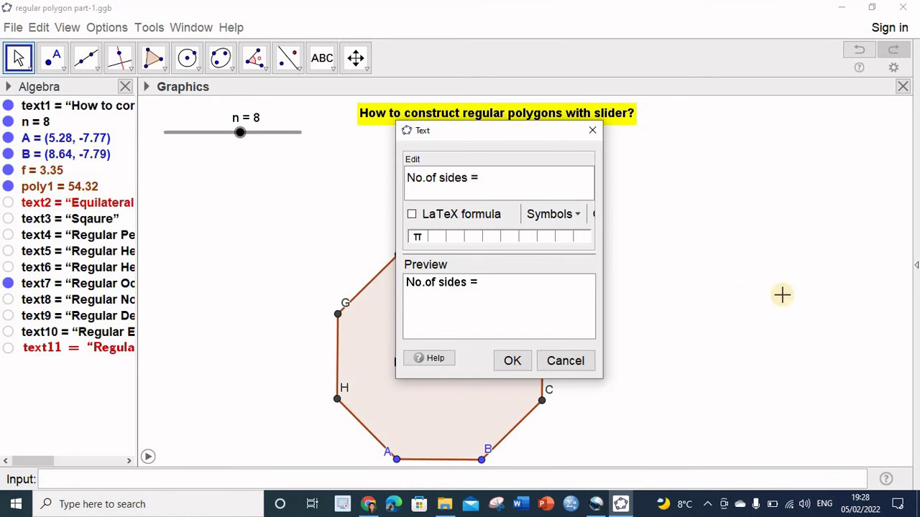
left_click_drag(603, 232, 761, 250)
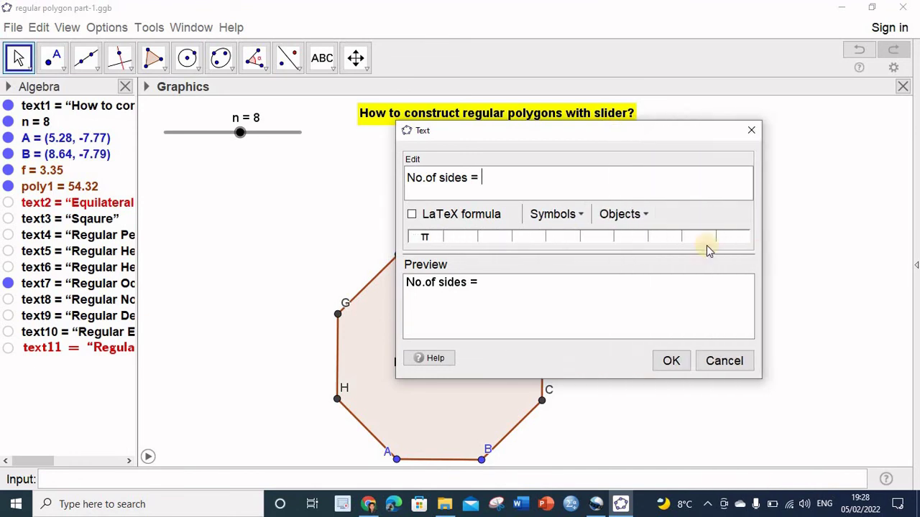
left_click(623, 215)
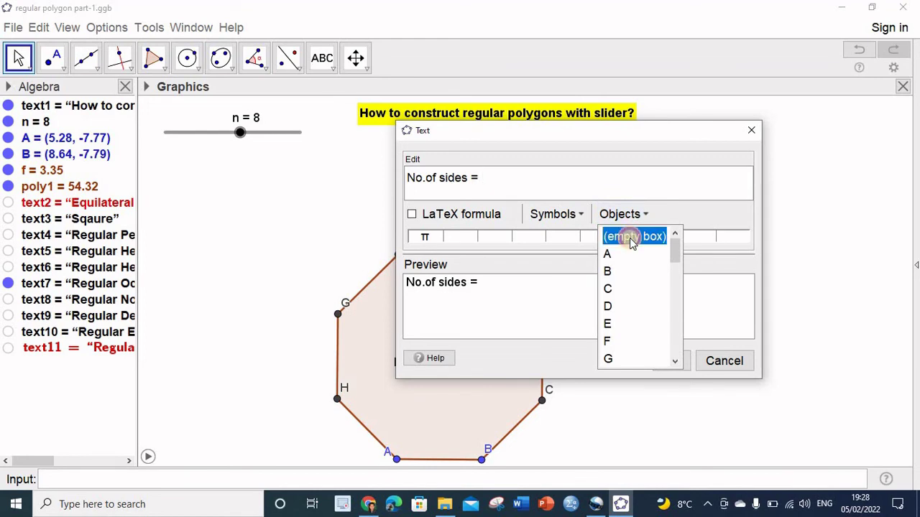
left_click(630, 239)
left_click(490, 181)
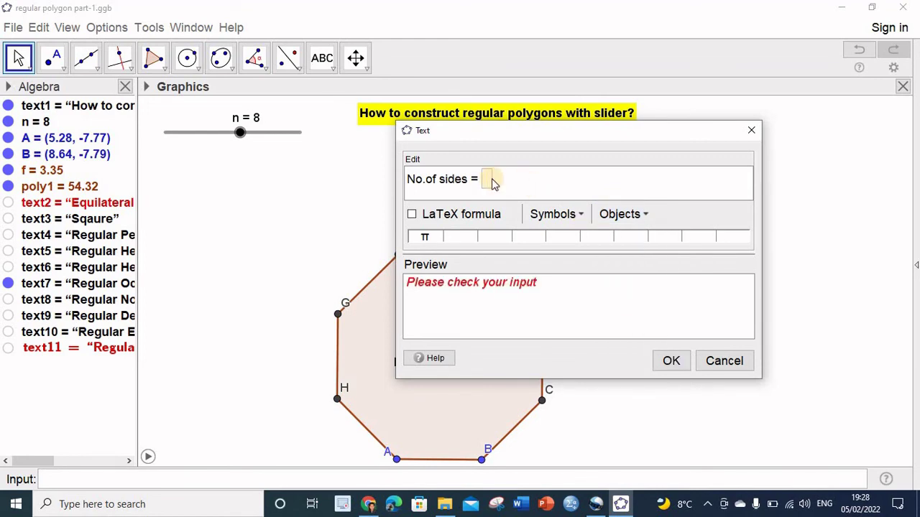
type("n")
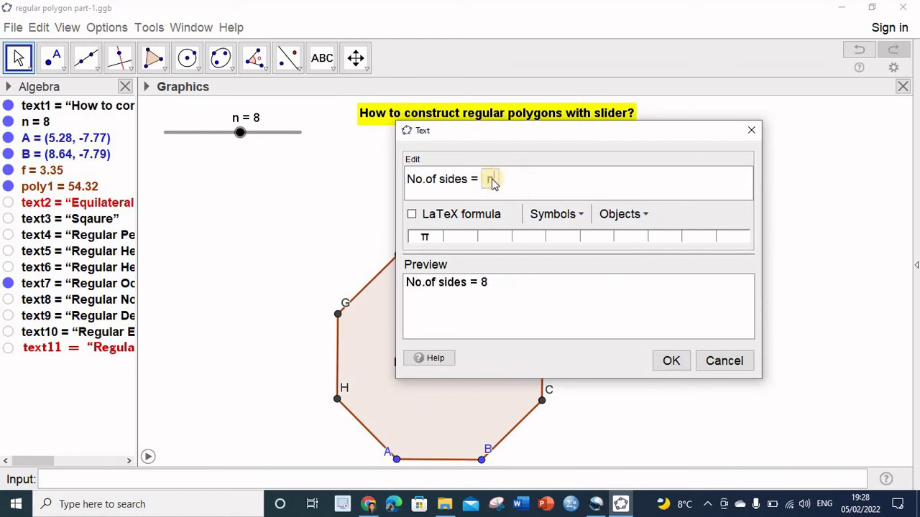
left_click(670, 361)
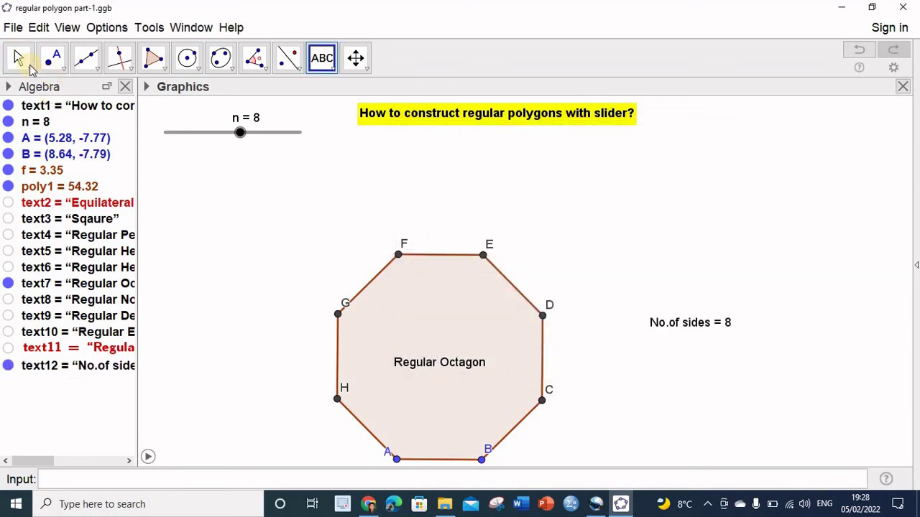
- Set the side-count text's font size to Large and reposition it in the open area beside the octagon
left_click(18, 57)
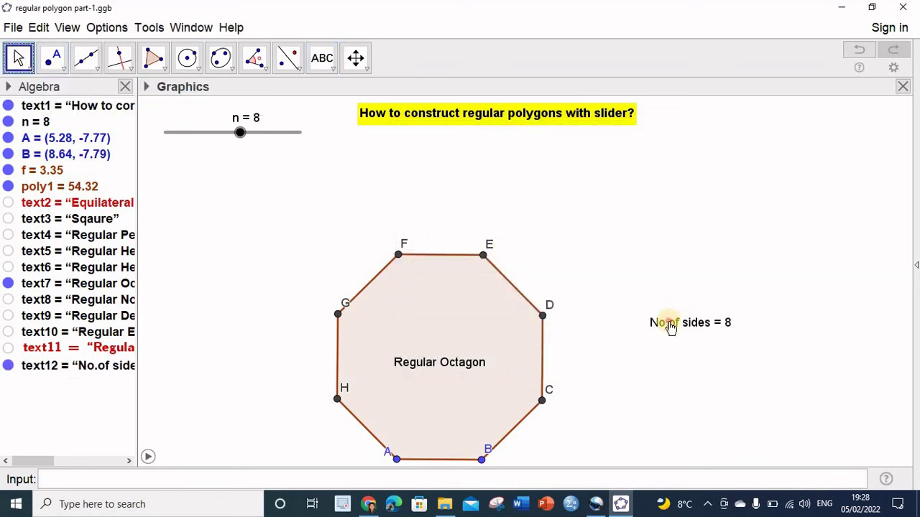
left_click_drag(669, 325, 709, 366)
right_click(718, 368)
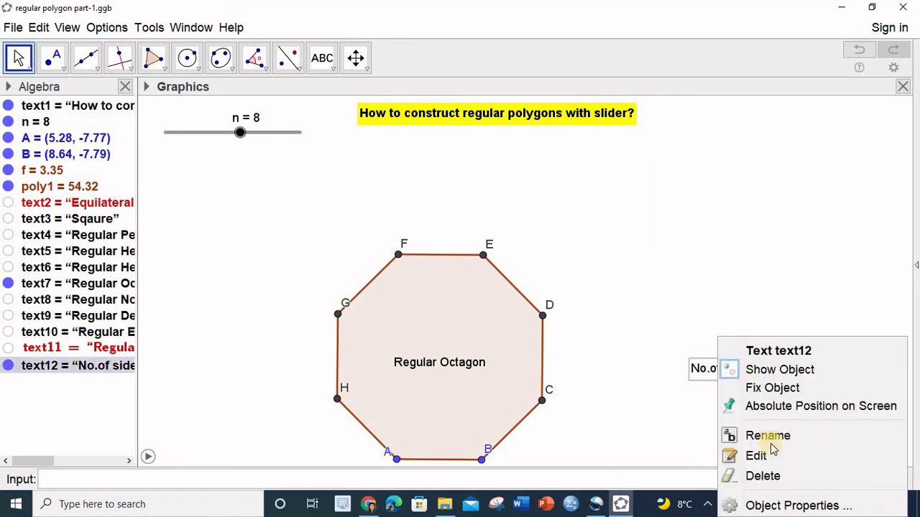
left_click(756, 506)
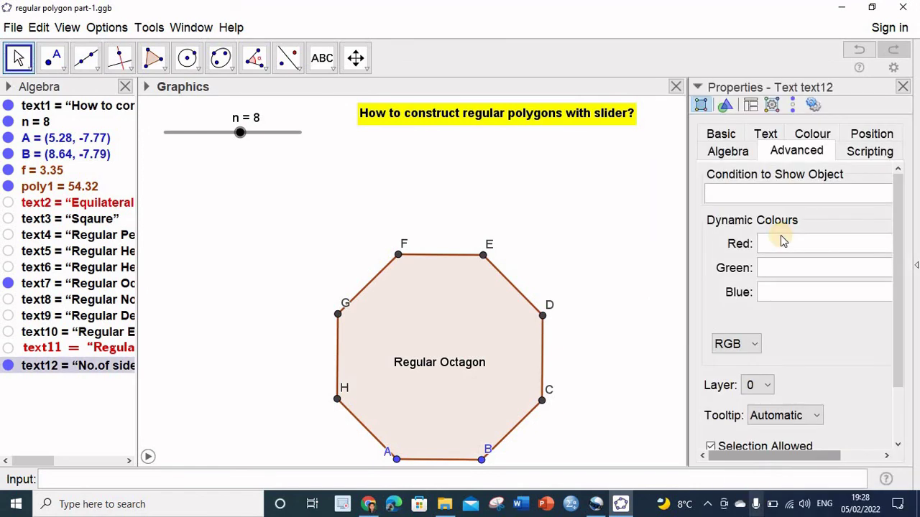
left_click(765, 132)
left_click(804, 177)
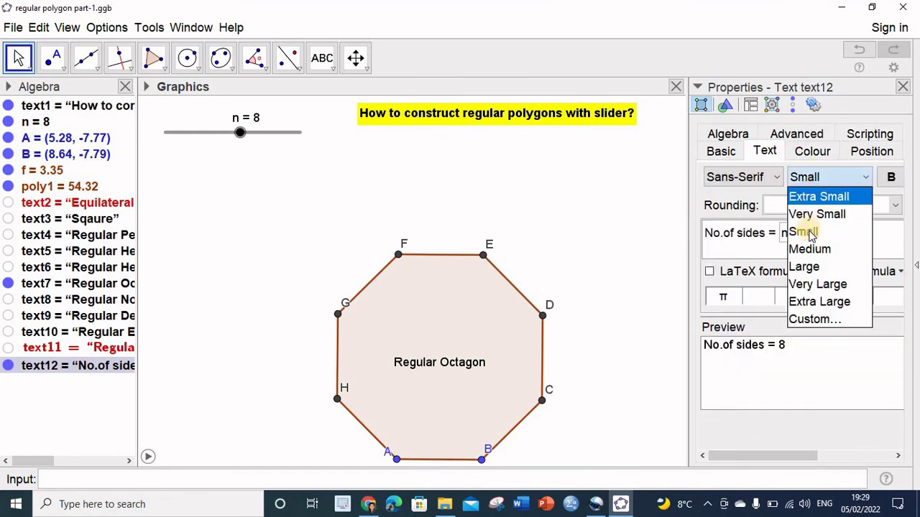
left_click(804, 267)
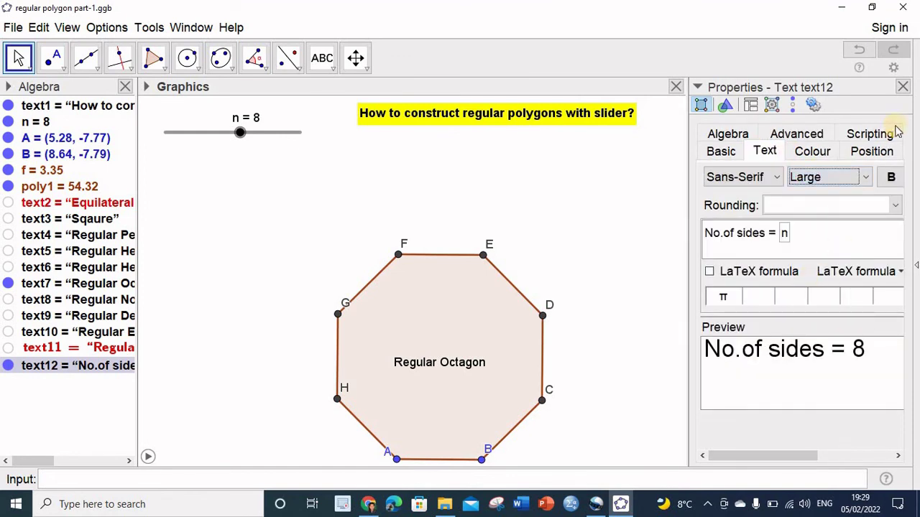
left_click(903, 87)
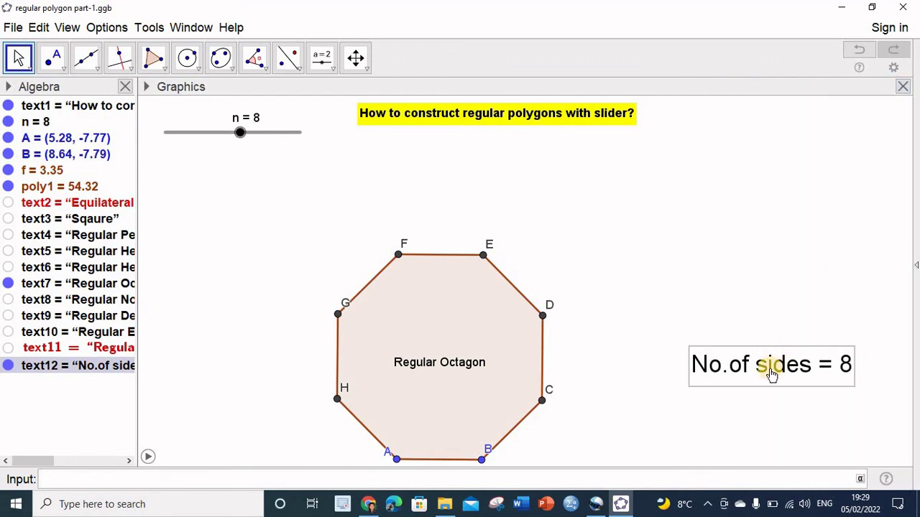
left_click_drag(771, 373, 770, 362)
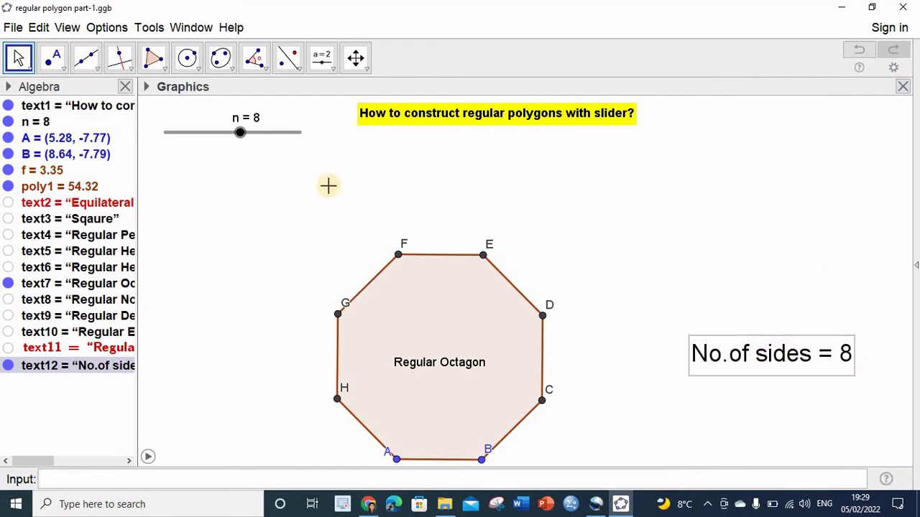
- Set the slider n to 3 and start its animation to check the dynamic side-count text
left_click_drag(242, 136, 165, 135)
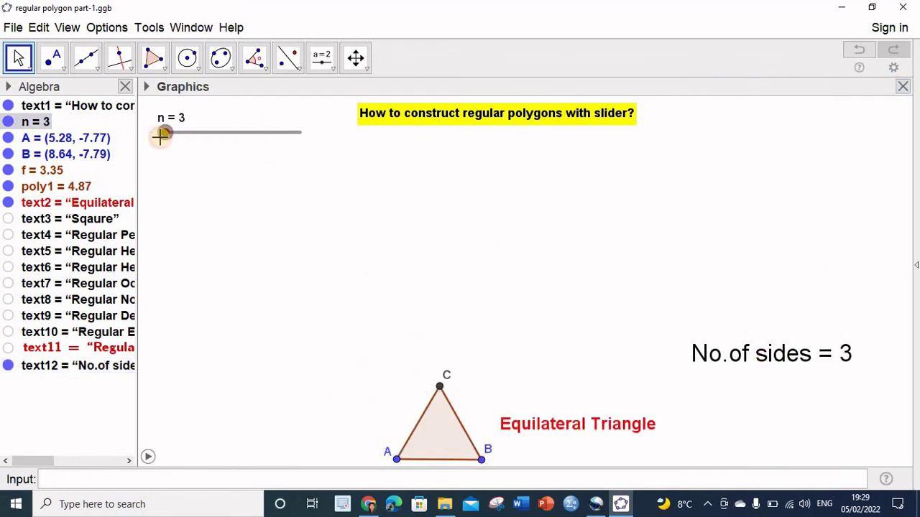
left_click(148, 458)
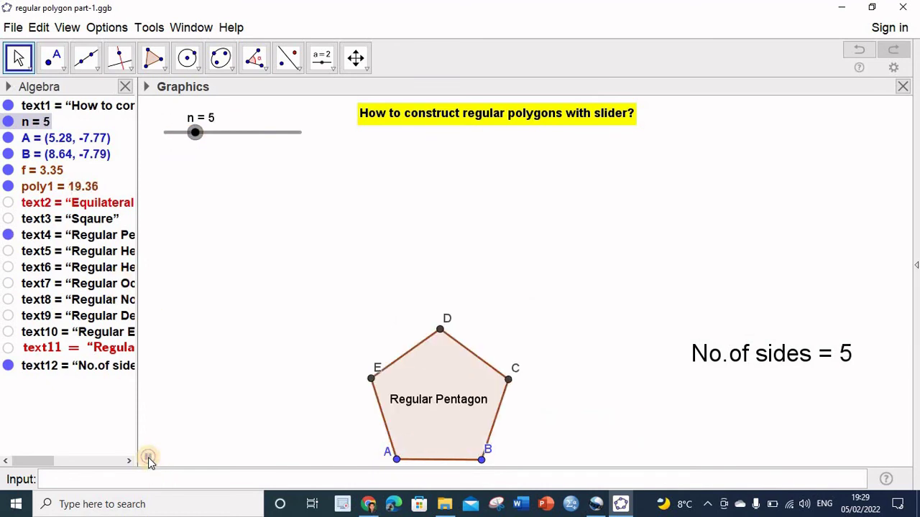